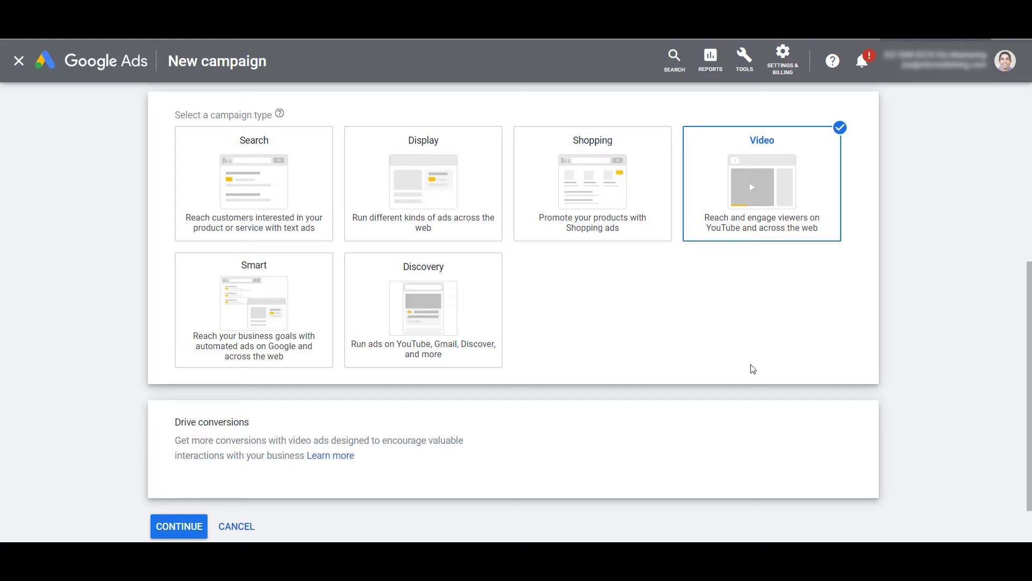
# Proceed with the video campaign type and name the campaign "YouTube - Lead Form".
pyautogui.click(182, 525)
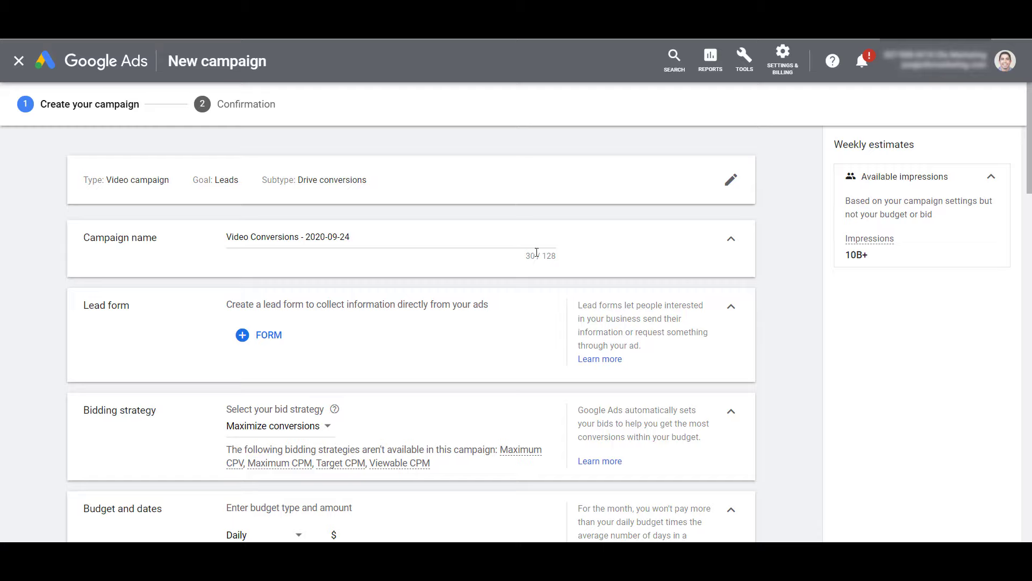
pyautogui.tripleClick(496, 242)
pyautogui.write('YouTube - Lead Form')
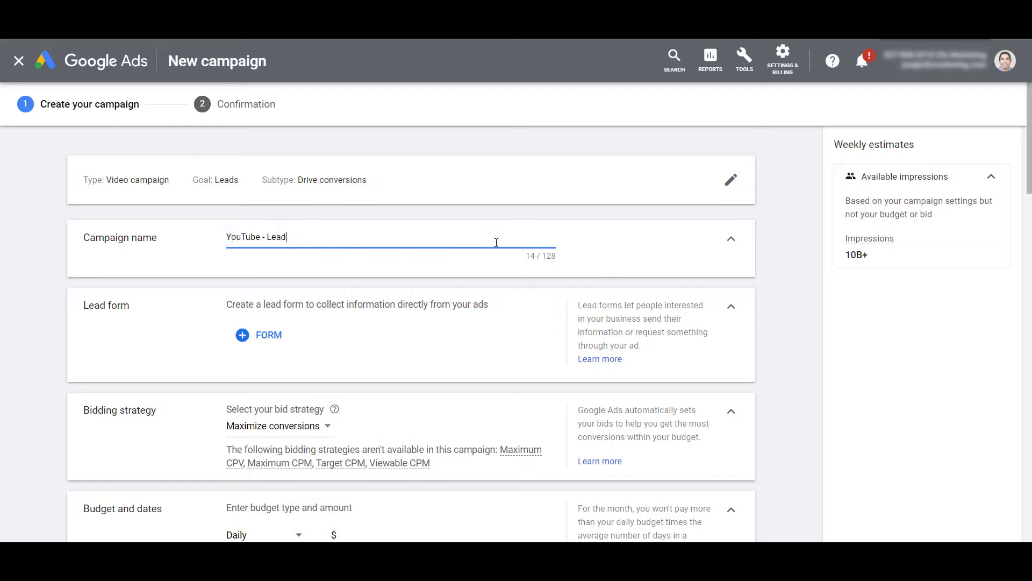
pyautogui.click(793, 299)
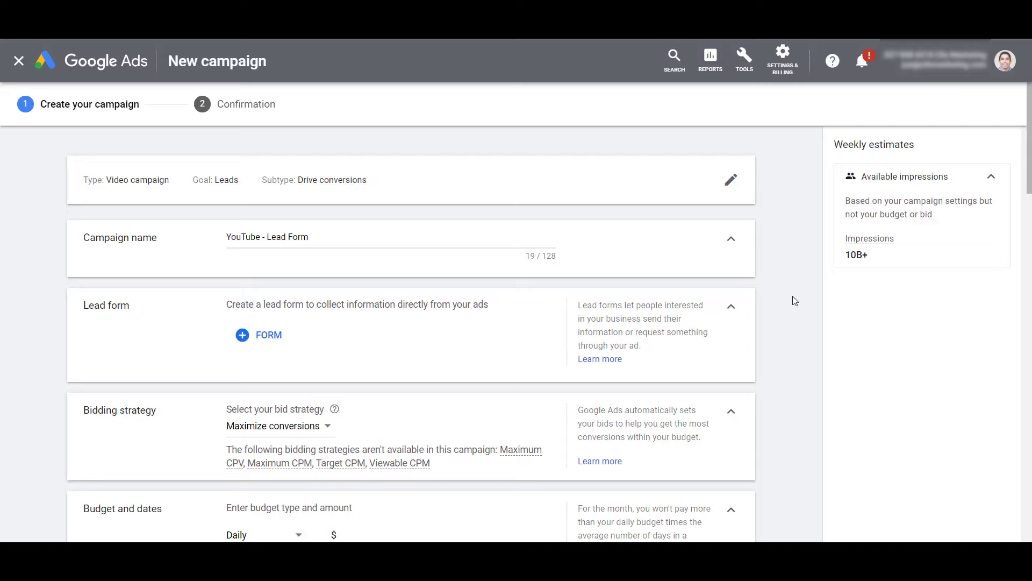
# Create a lead form with business name "Paid Media Pros" and the Learn more call-to-action, and proceed to the main form.
pyautogui.click(263, 334)
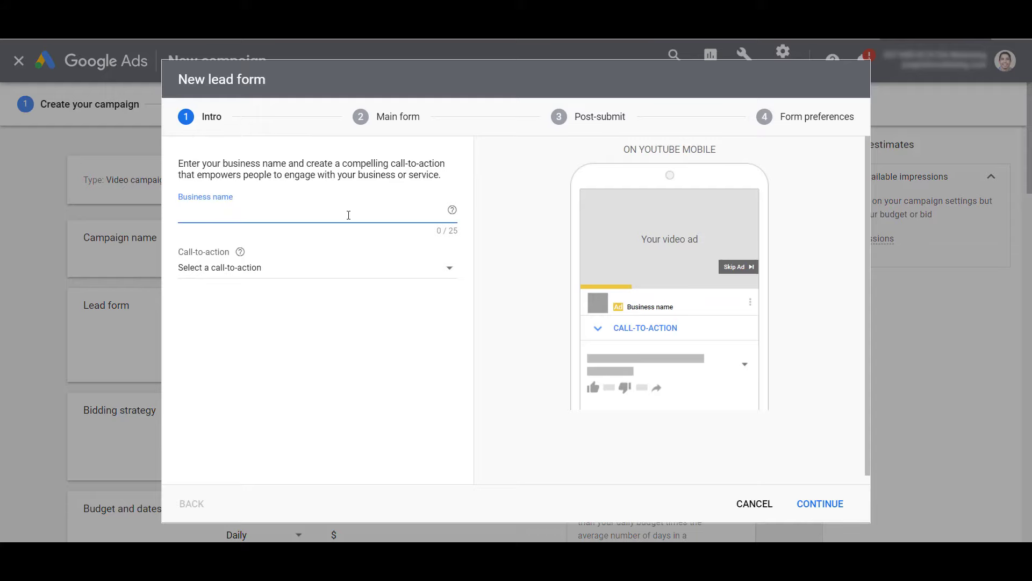
pyautogui.write('Paid Media Pros')
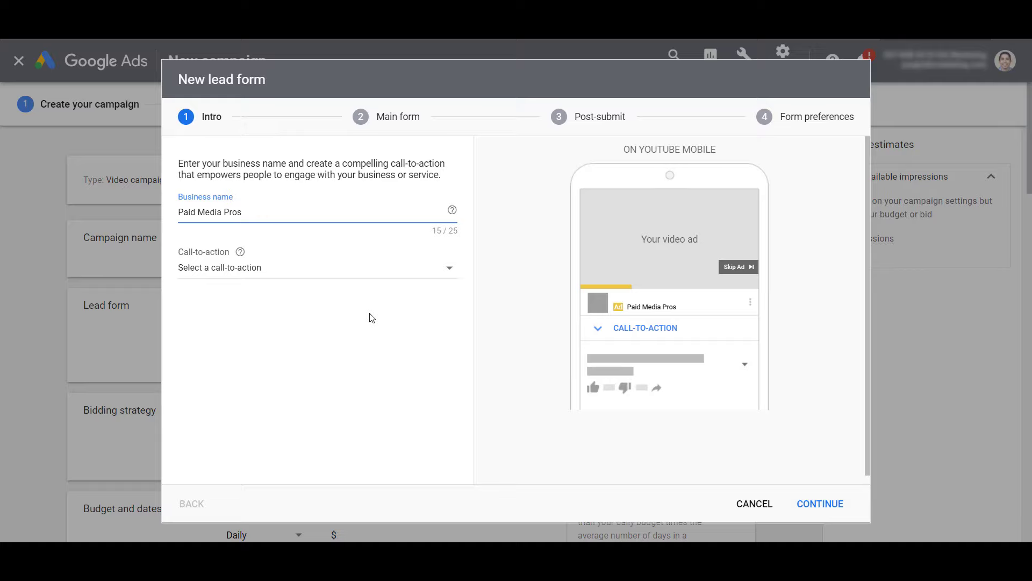
pyautogui.click(367, 273)
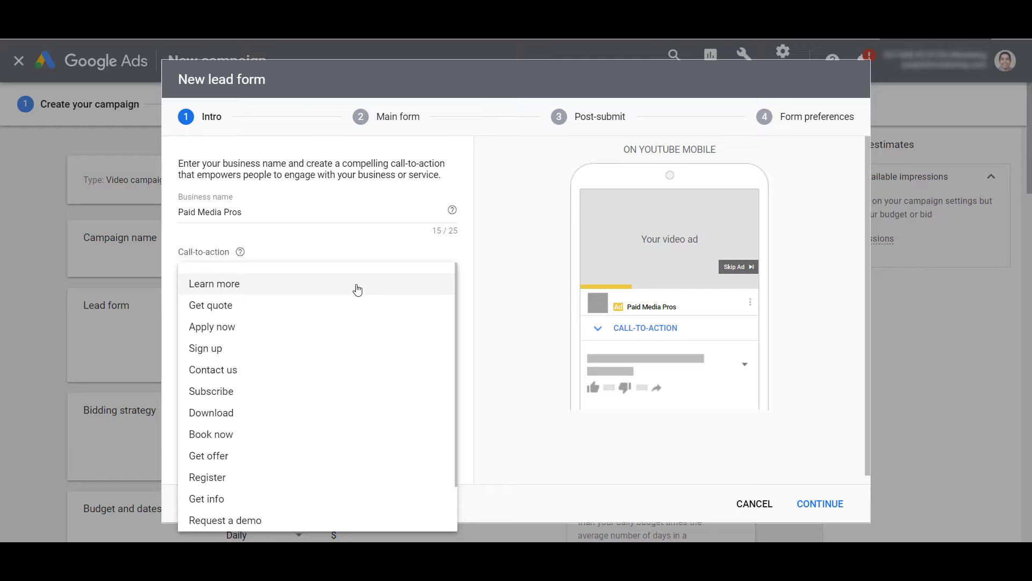
pyautogui.click(358, 290)
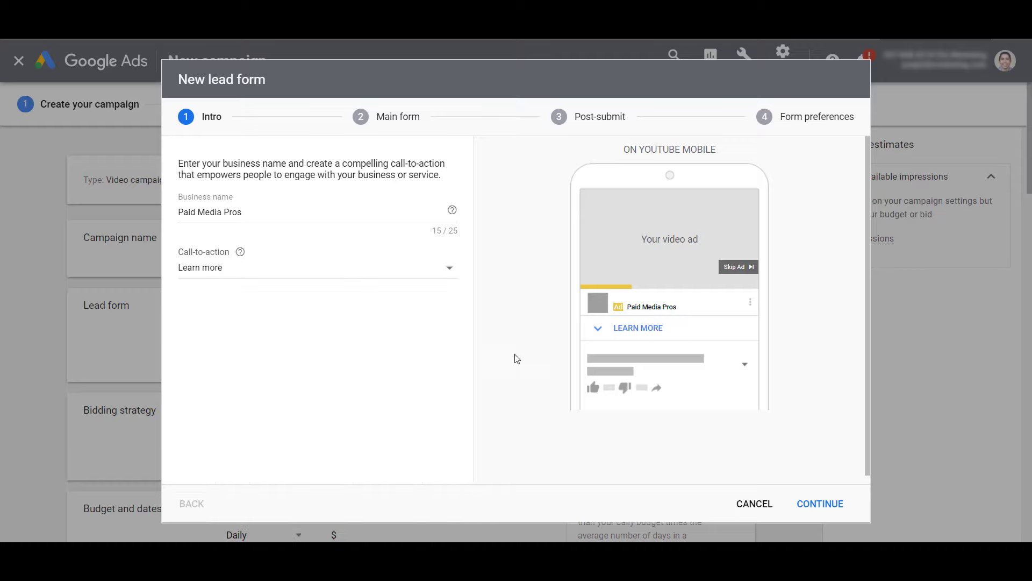
pyautogui.click(830, 508)
# Set the form headline to "Watch Paid Media Videos" and the description to "Pretty pretty please?!".
pyautogui.write('W')
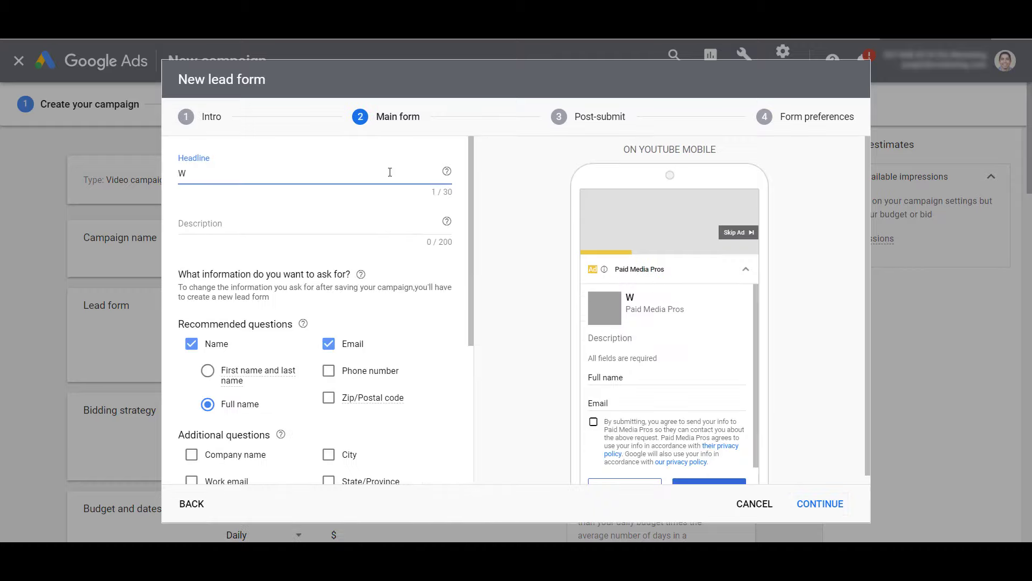
pyautogui.write('atch Paid Media Videos')
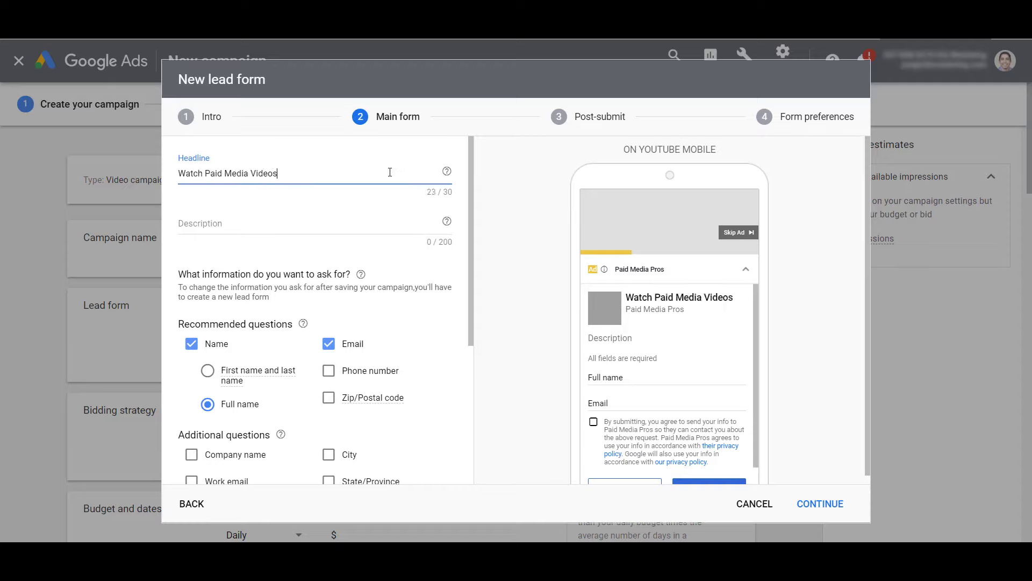
pyautogui.press('Tab')
pyautogui.press('Tab')
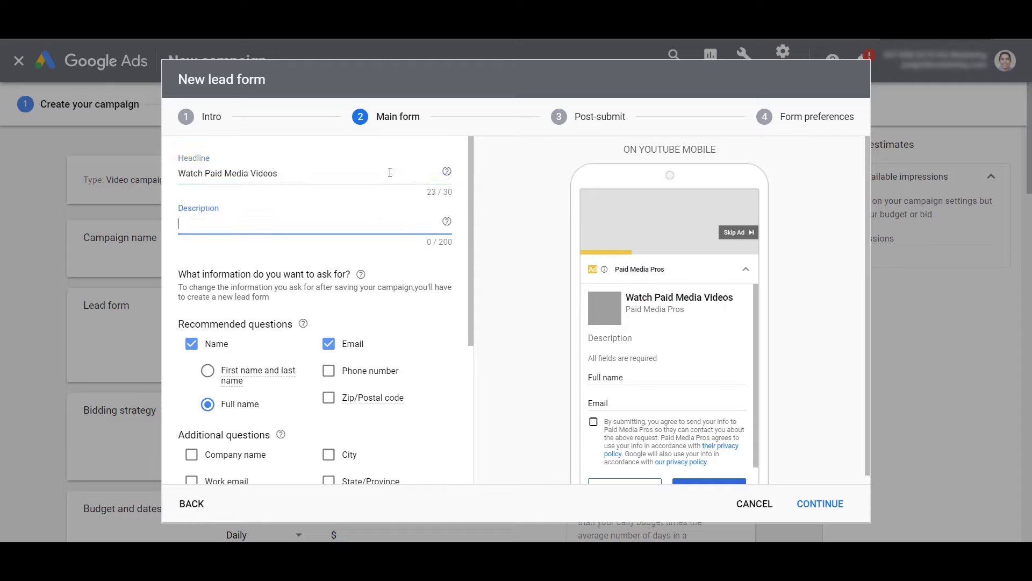
pyautogui.write('Pretty pretty please?!')
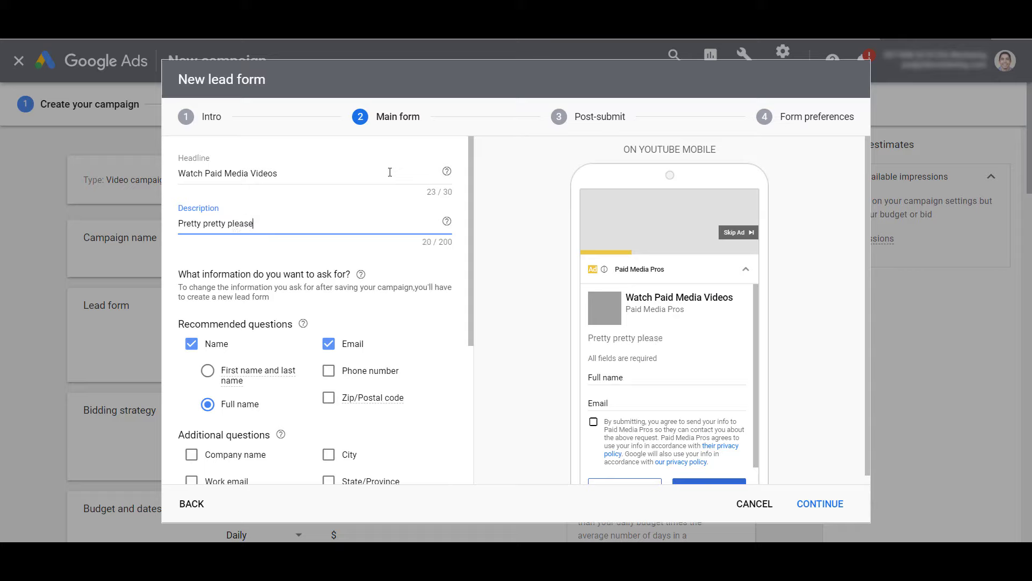
# Add the Auto question "Which type of vehicle are you interested in?" to the lead form.
pyautogui.scroll(-1, 413, 255)
pyautogui.scroll(-5, 413, 255)
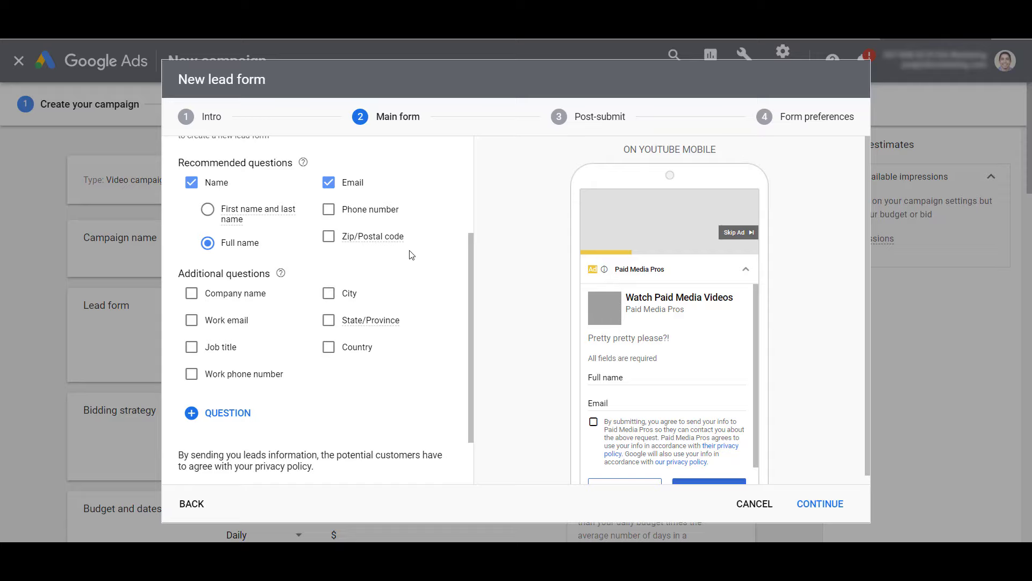
pyautogui.click(241, 413)
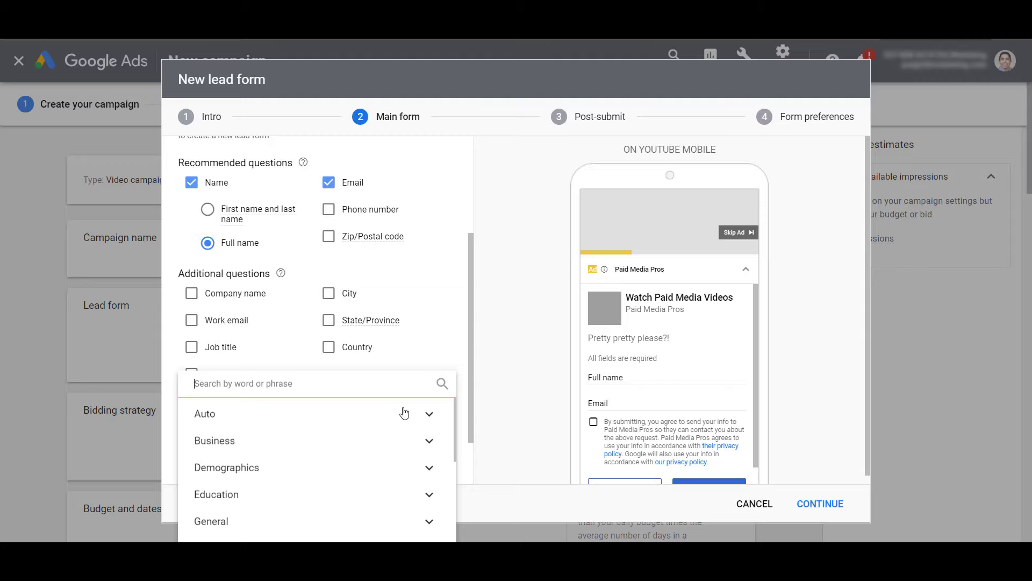
pyautogui.scroll(-2, 405, 415)
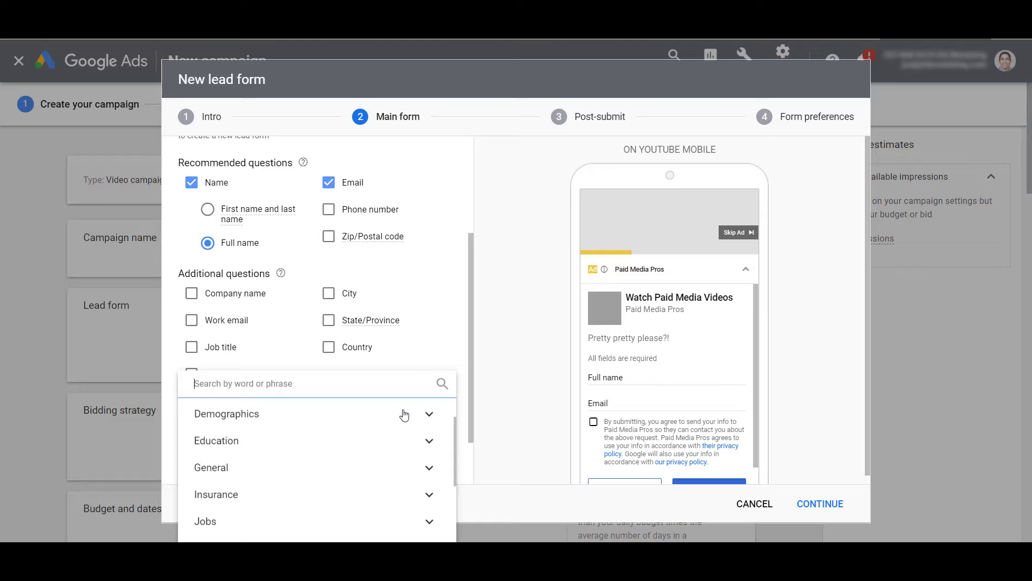
pyautogui.scroll(-5, 404, 415)
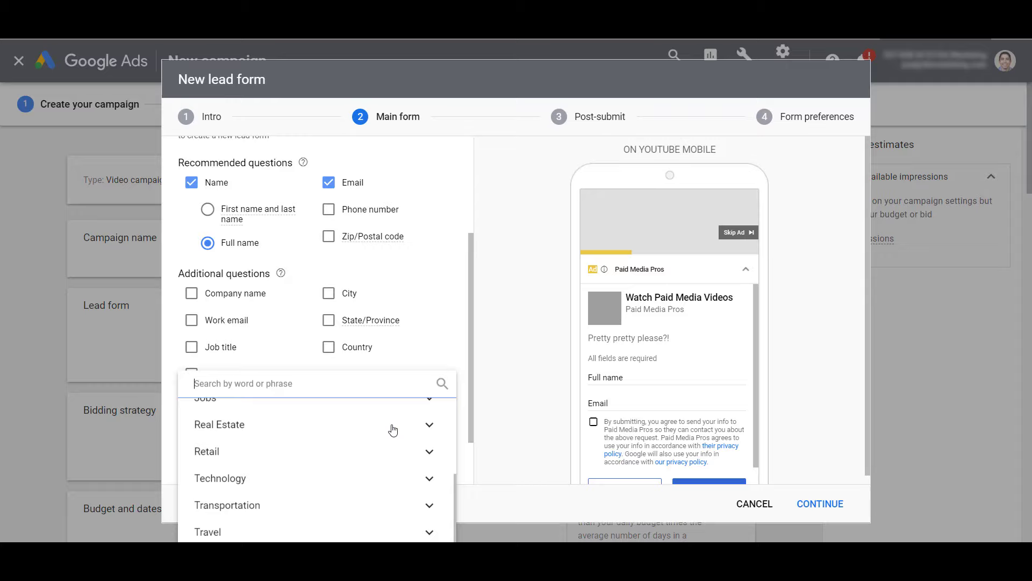
pyautogui.scroll(2, 396, 436)
pyautogui.scroll(2, 399, 445)
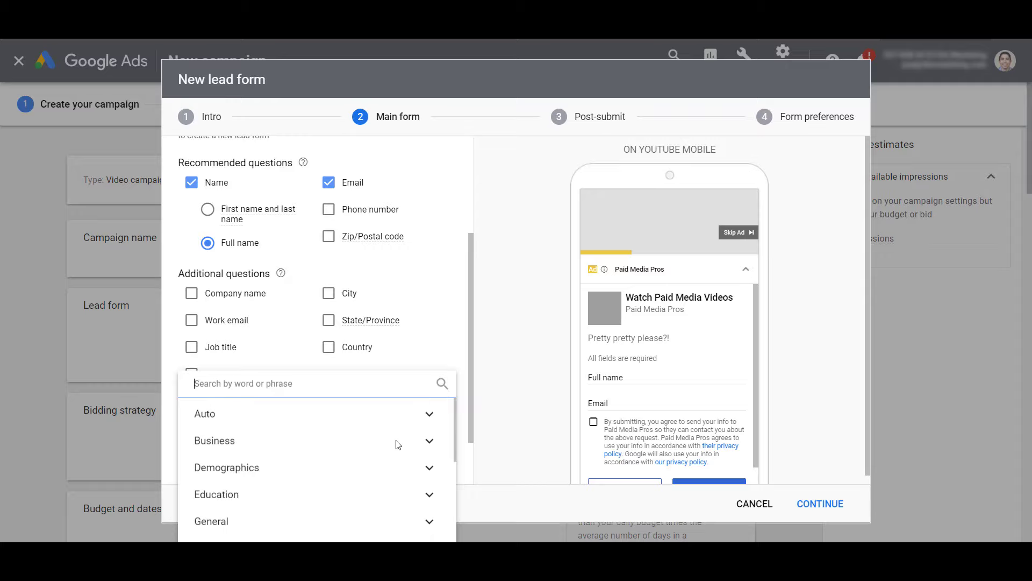
pyautogui.click(434, 421)
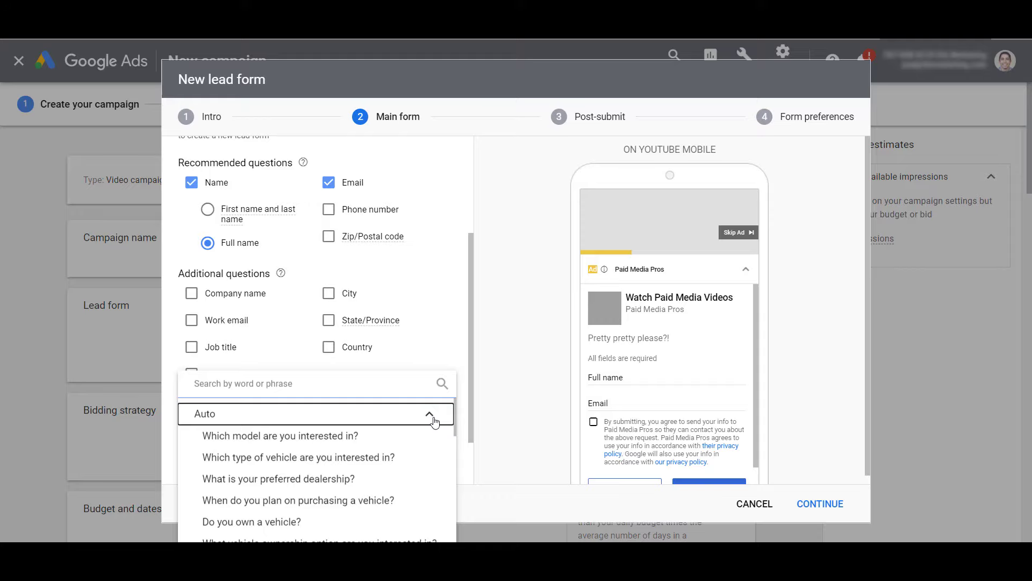
pyautogui.click(417, 457)
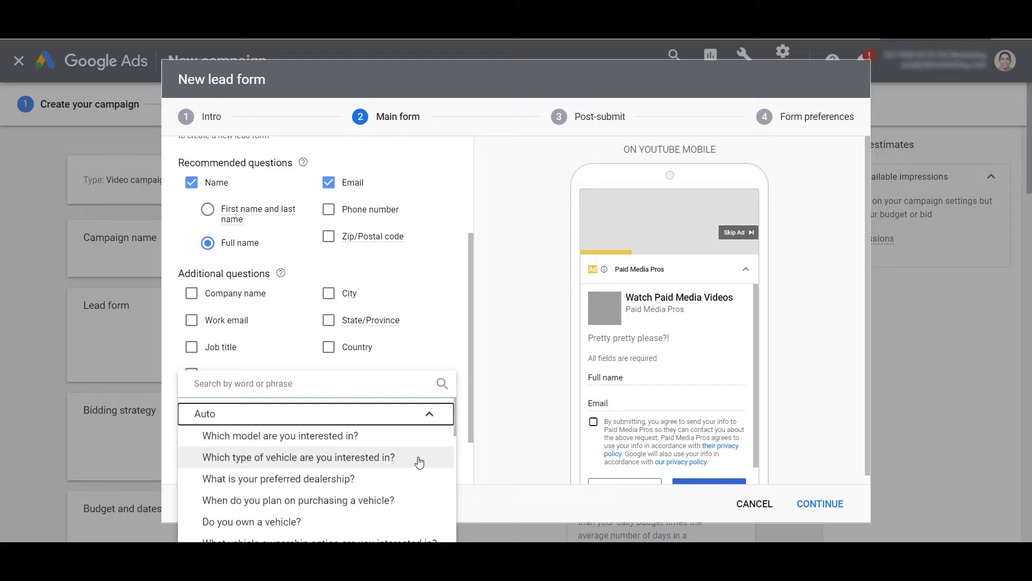
# Enter "SUV" and "Minivan" as the multiple-choice answers for the vehicle-type question.
pyautogui.scroll(-2, 352, 355)
pyautogui.click(303, 418)
pyautogui.write('SUV')
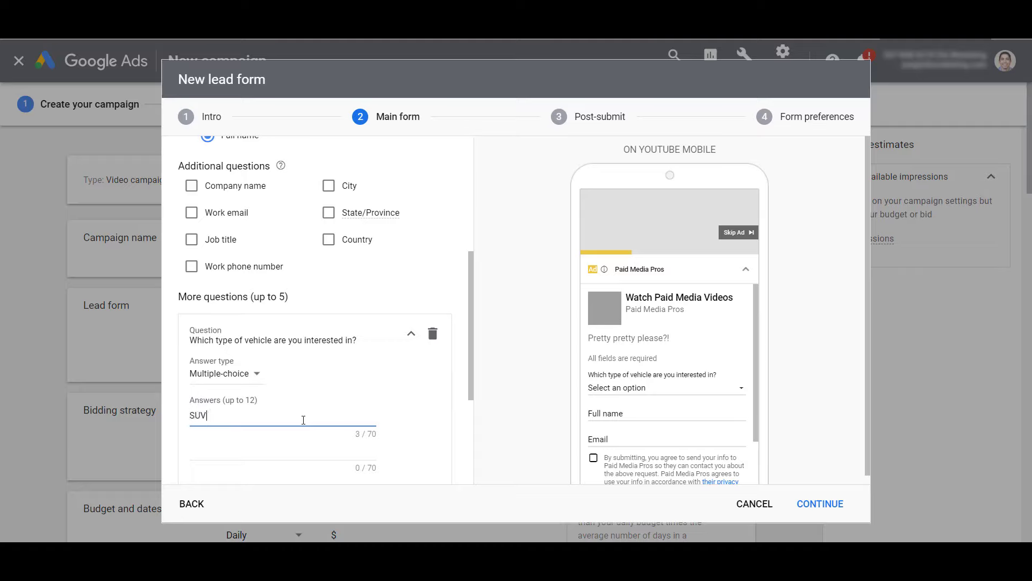
pyautogui.press('Tab')
pyautogui.write('Minivan')
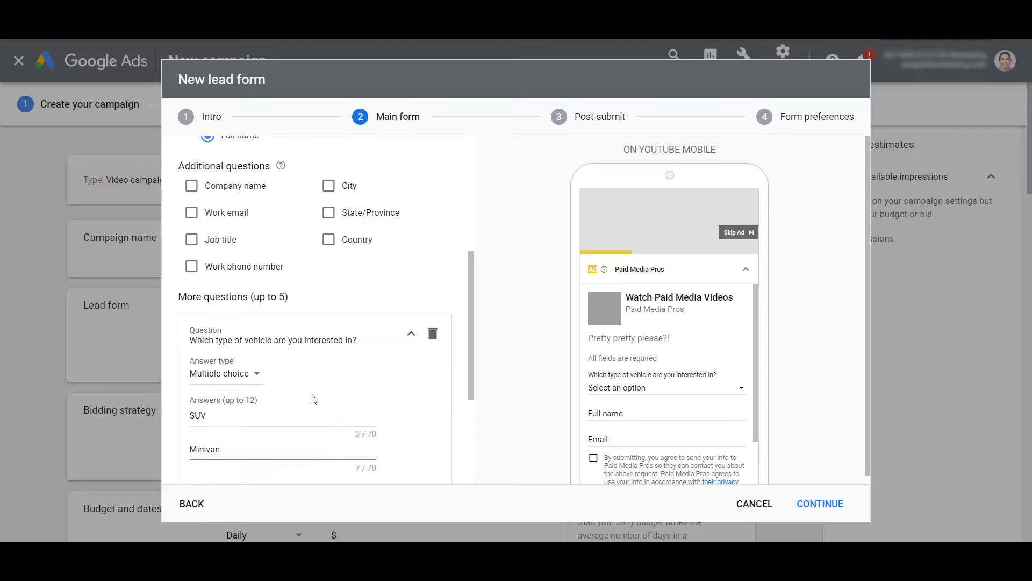
# Check the available answer types and delete the vehicle-type question from the form.
pyautogui.click(246, 375)
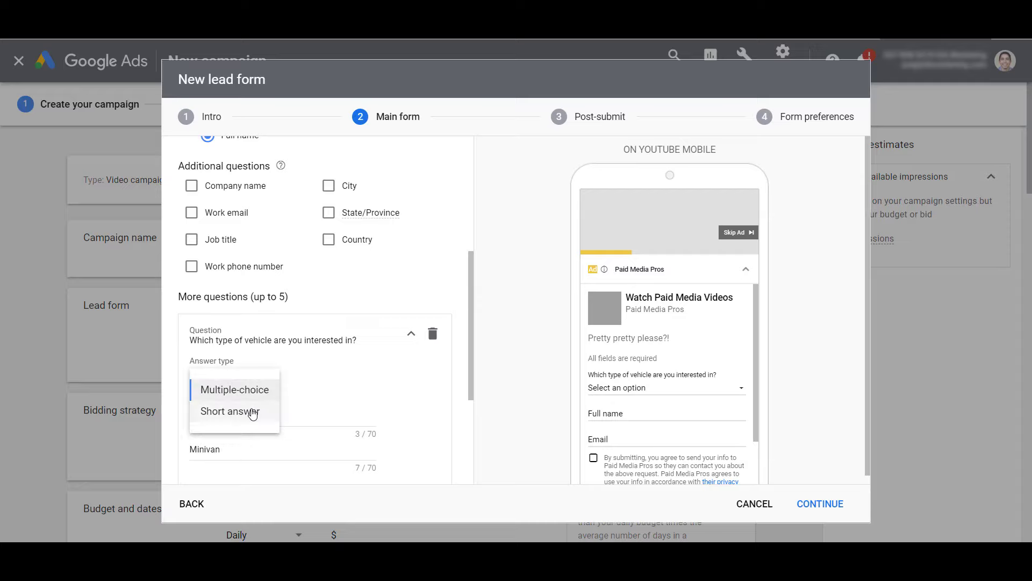
pyautogui.click(432, 335)
# Set the privacy policy URL to paidmediapros.com/privacy and proceed to the post-submit section.
pyautogui.click(339, 436)
pyautogui.write('paidme')
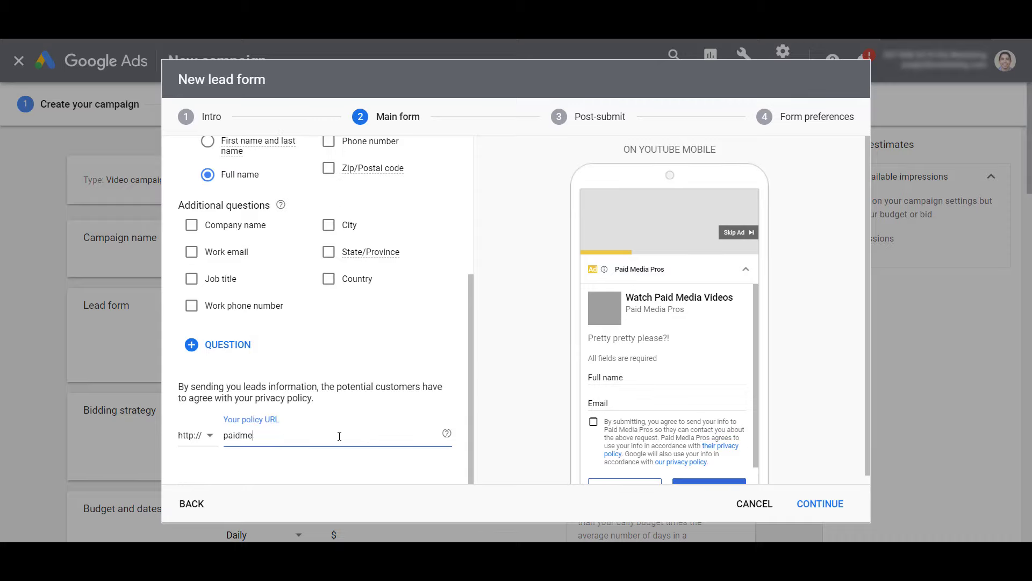
pyautogui.write('diapros.com/privacy')
pyautogui.click(820, 503)
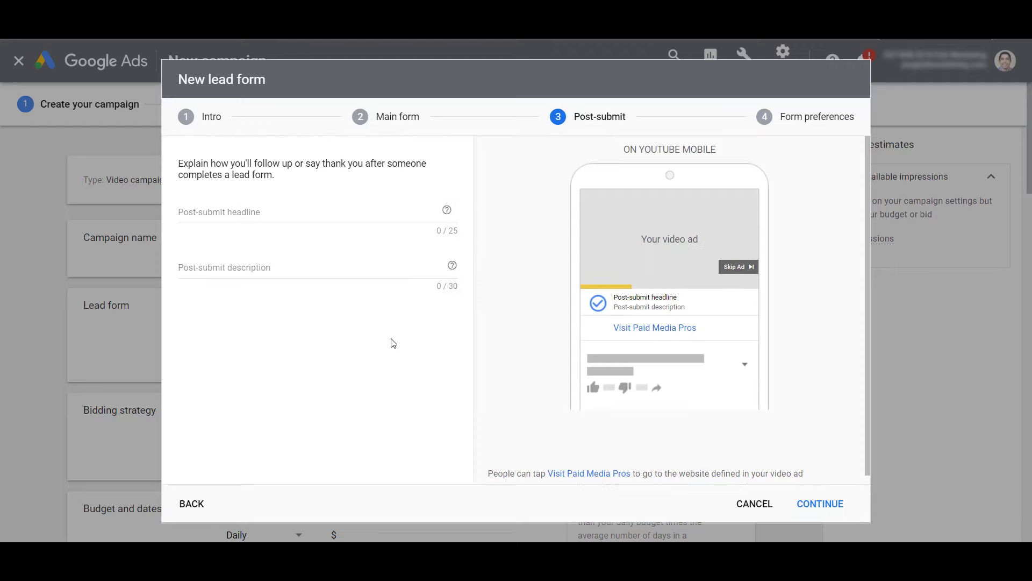
# Set the post-submit headline to "Subscribe to our channel" and description to "New videos released every week", and proceed to the form preferences.
pyautogui.click(347, 210)
pyautogui.write('Subscribe to our channel')
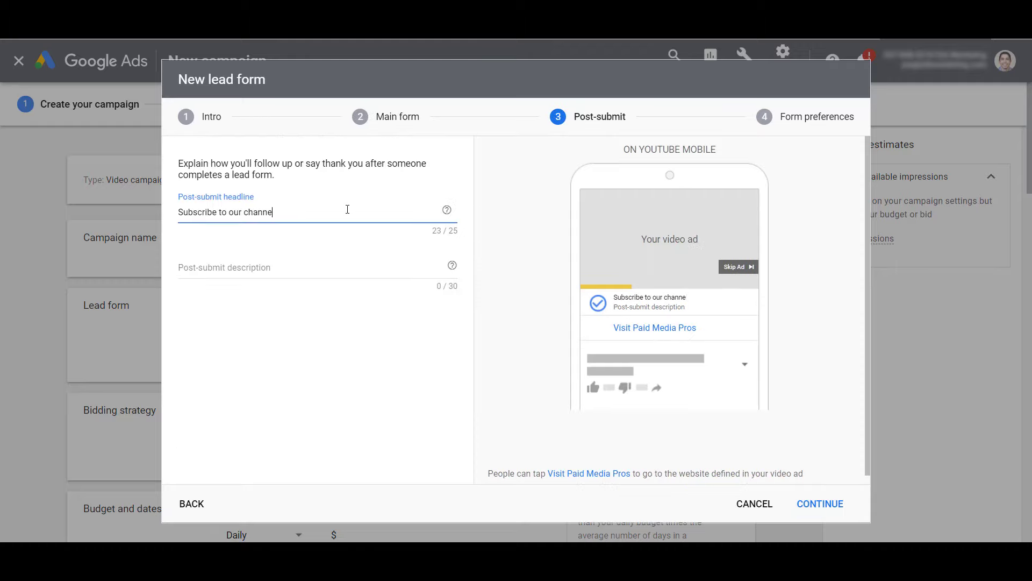
pyautogui.press('Tab')
pyautogui.write('New videos released every week')
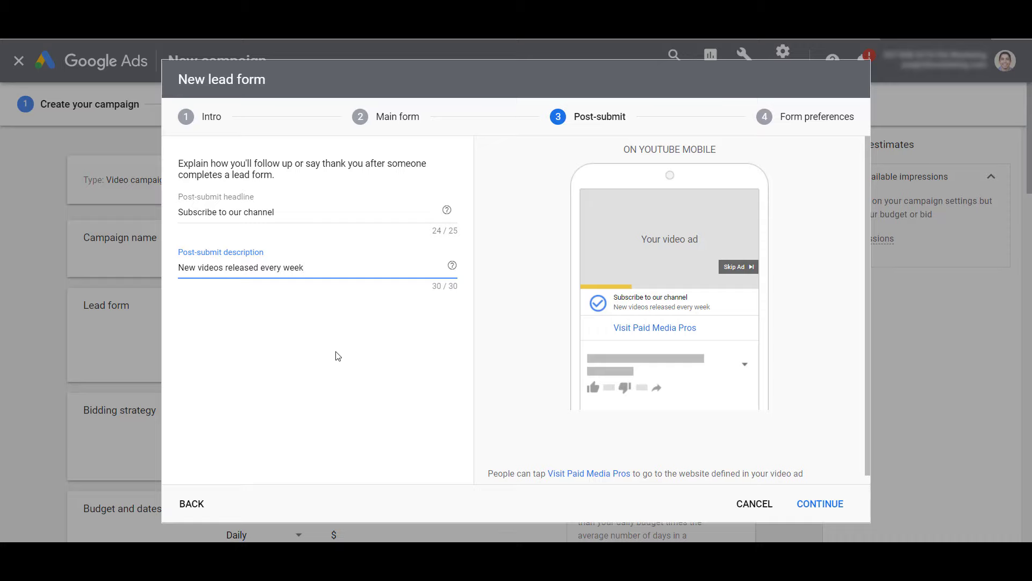
pyautogui.click(820, 504)
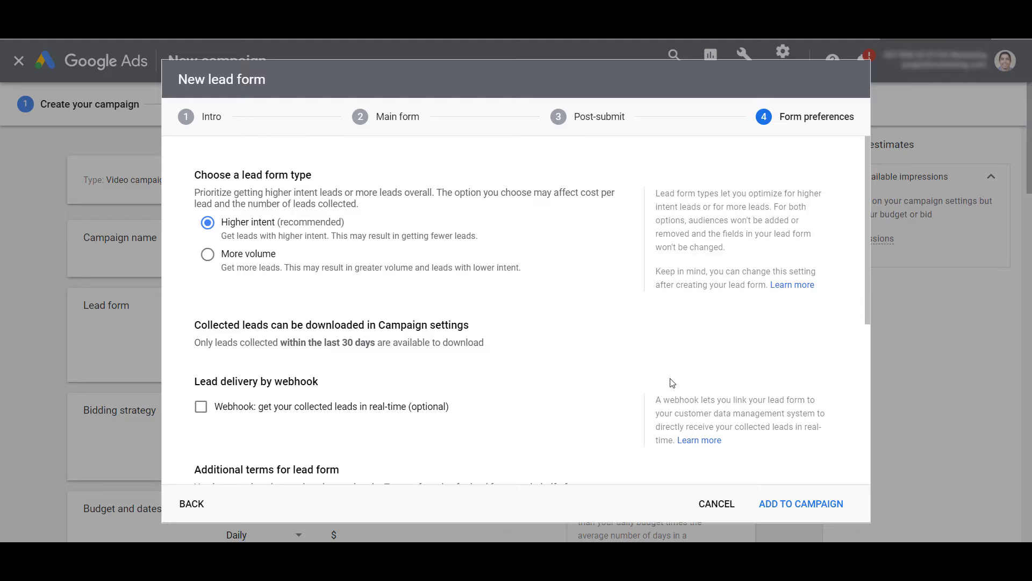
# Review the form preferences and additional terms, keeping the defaults, and add the lead form to the campaign.
pyautogui.scroll(-3, 532, 366)
pyautogui.scroll(-3, 532, 366)
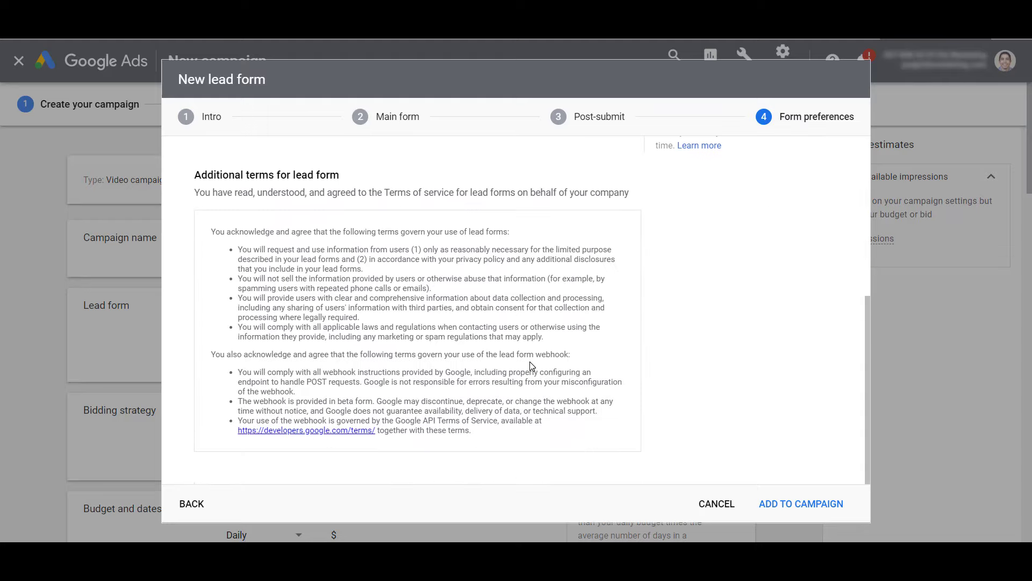
pyautogui.click(793, 508)
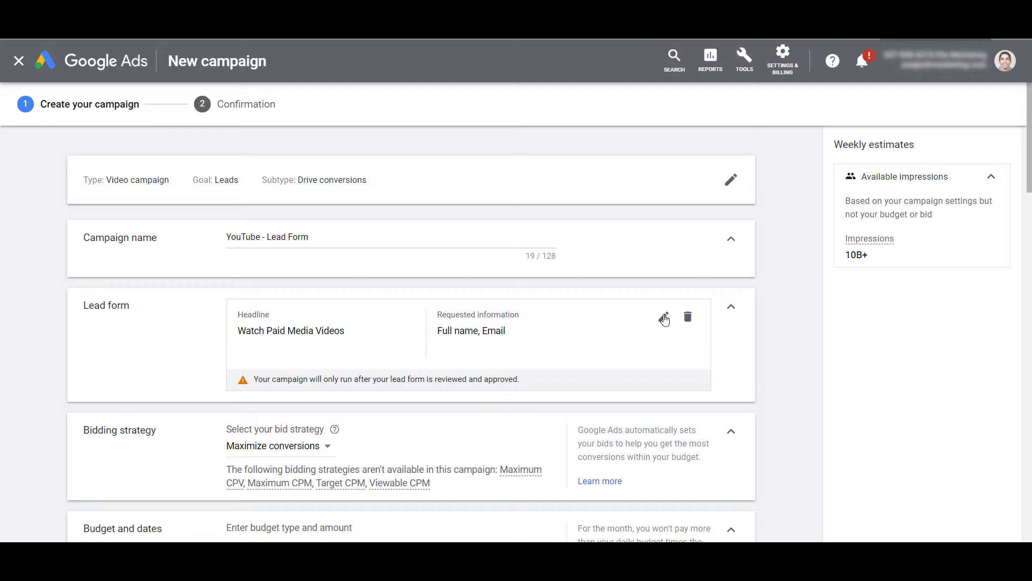
# Keep Maximize conversions as the bid strategy and set the daily budget to $25.00.
pyautogui.scroll(-3, 665, 319)
pyautogui.scroll(-1, 664, 319)
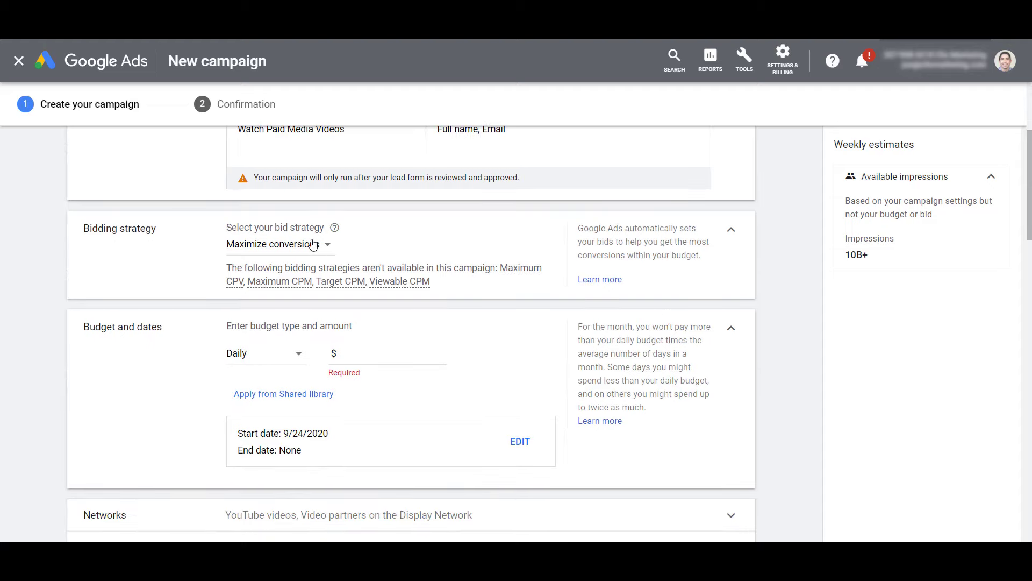
pyautogui.click(311, 245)
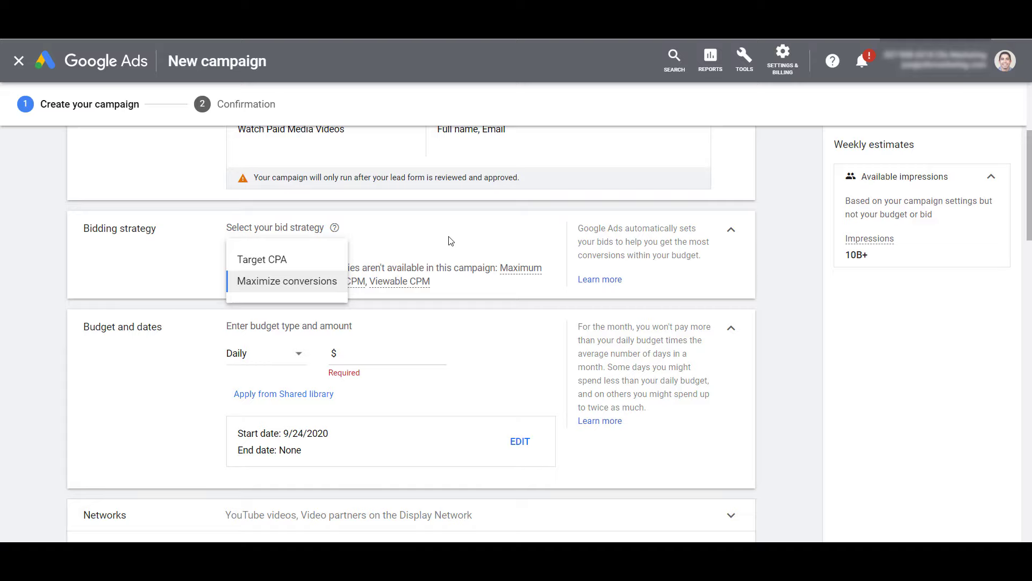
pyautogui.click(321, 289)
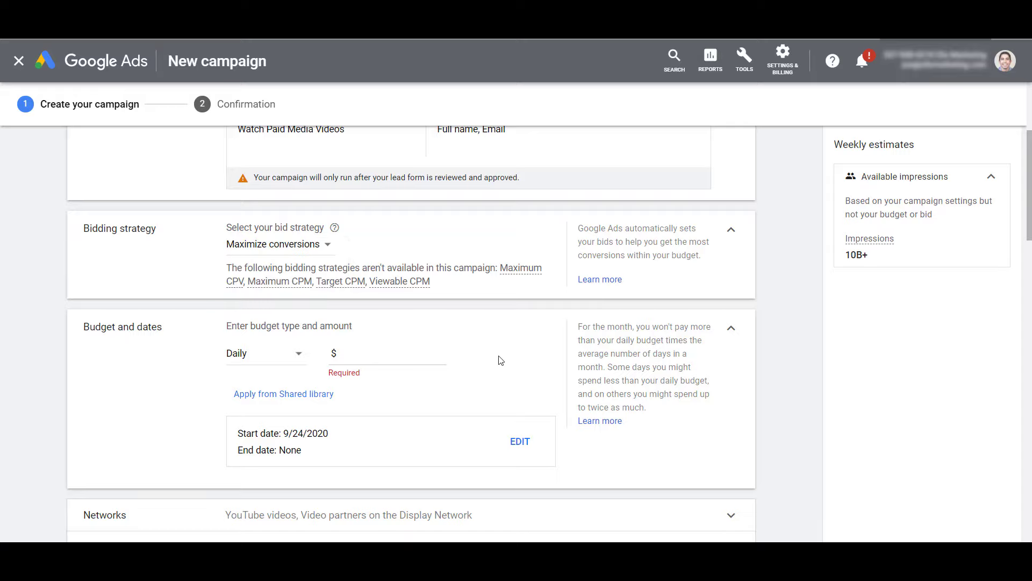
pyautogui.click(420, 355)
pyautogui.write('25.00')
# Exclude video partners on the Display Network from the campaign's networks.
pyautogui.scroll(-2, 414, 356)
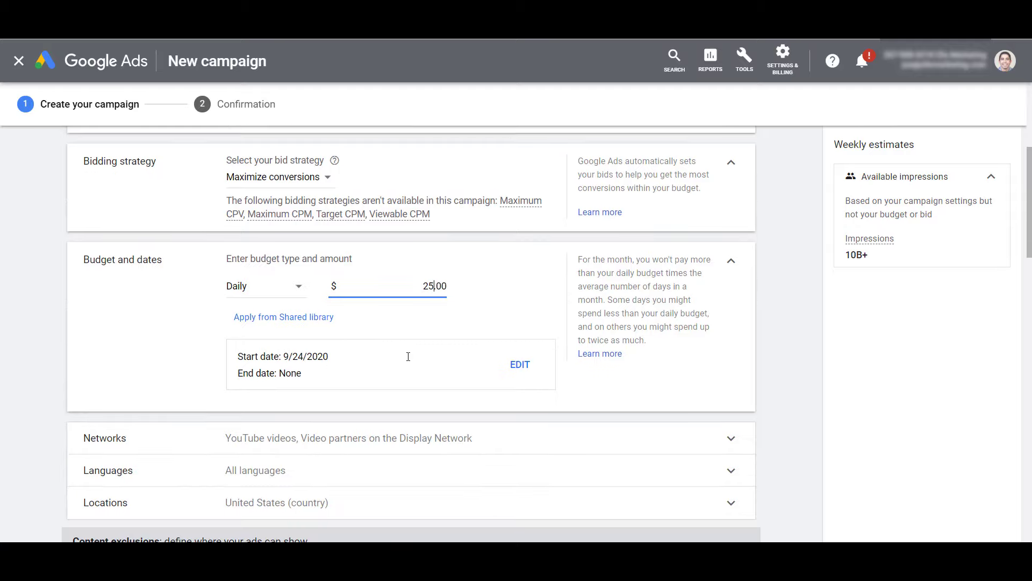
pyautogui.scroll(-5, 408, 356)
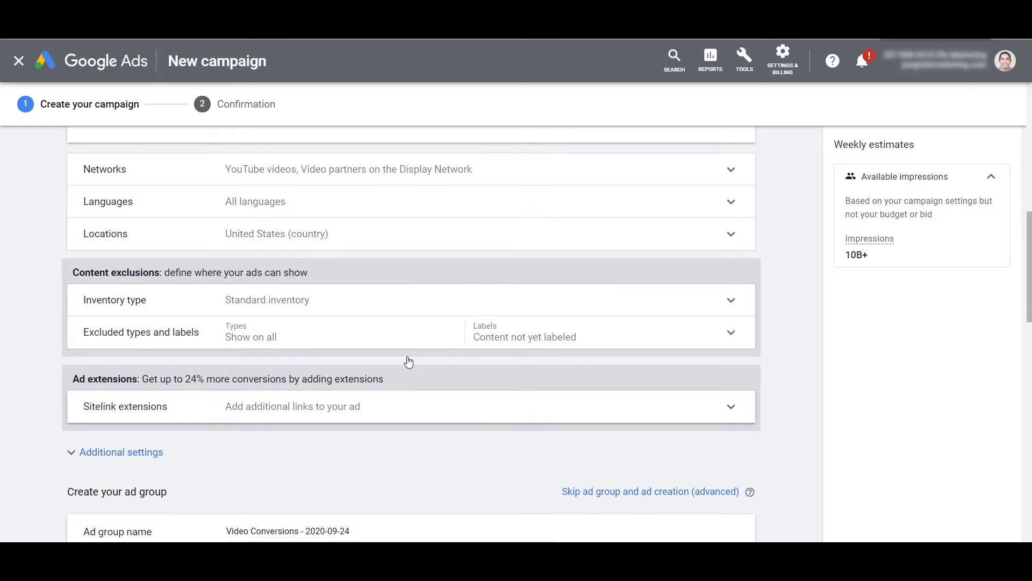
pyautogui.click(732, 172)
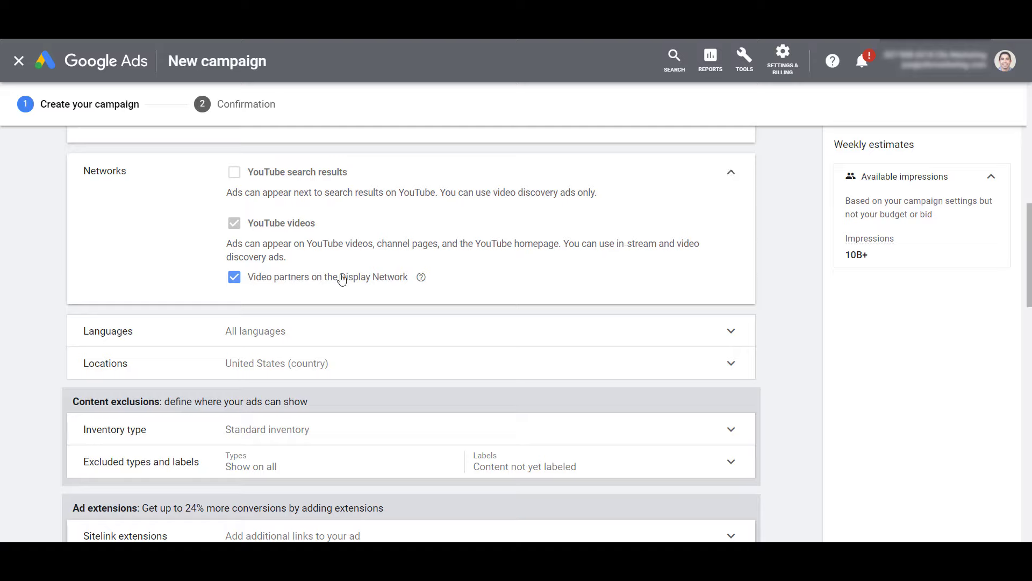
pyautogui.click(338, 284)
pyautogui.scroll(-1, 608, 289)
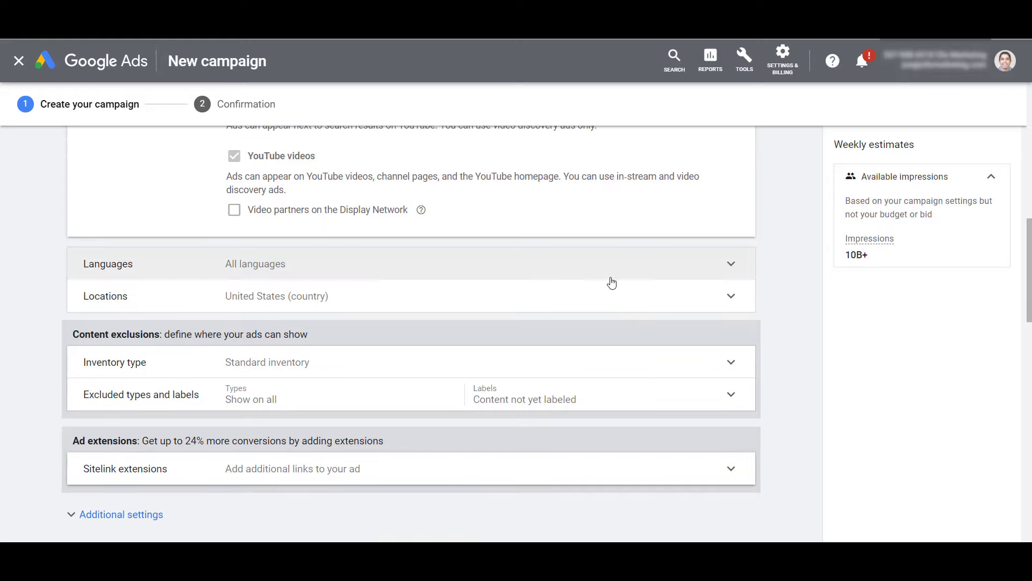
# Review the language, location and content exclusion settings and the available campaign-level sitelink extensions.
pyautogui.scroll(-1, 646, 291)
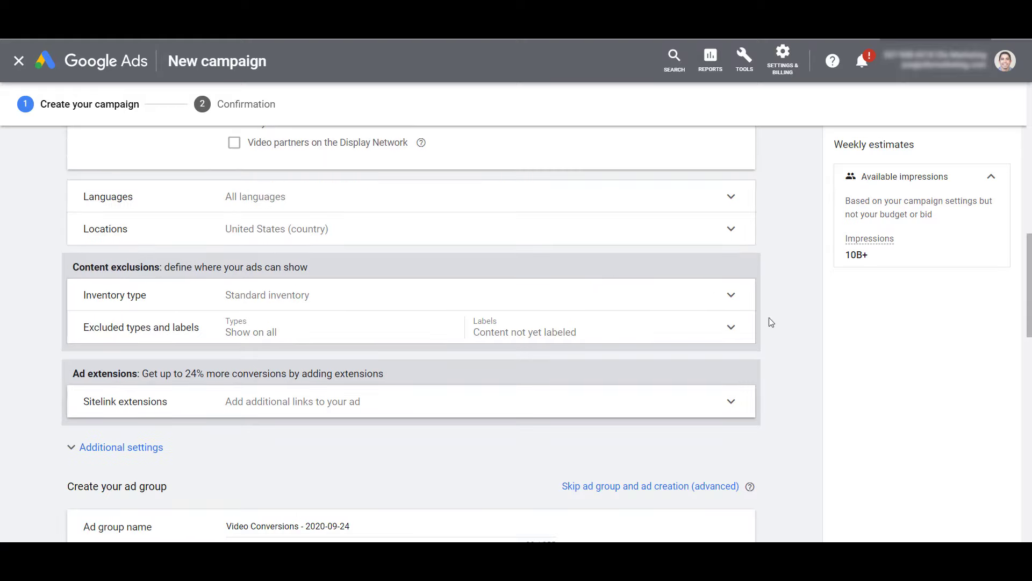
pyautogui.scroll(-1, 771, 321)
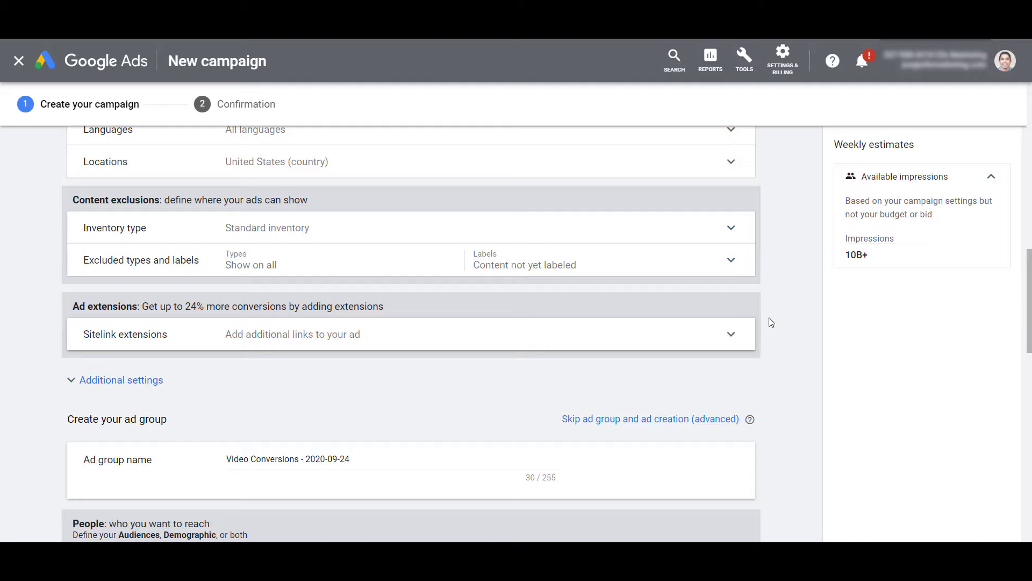
pyautogui.scroll(-1, 771, 322)
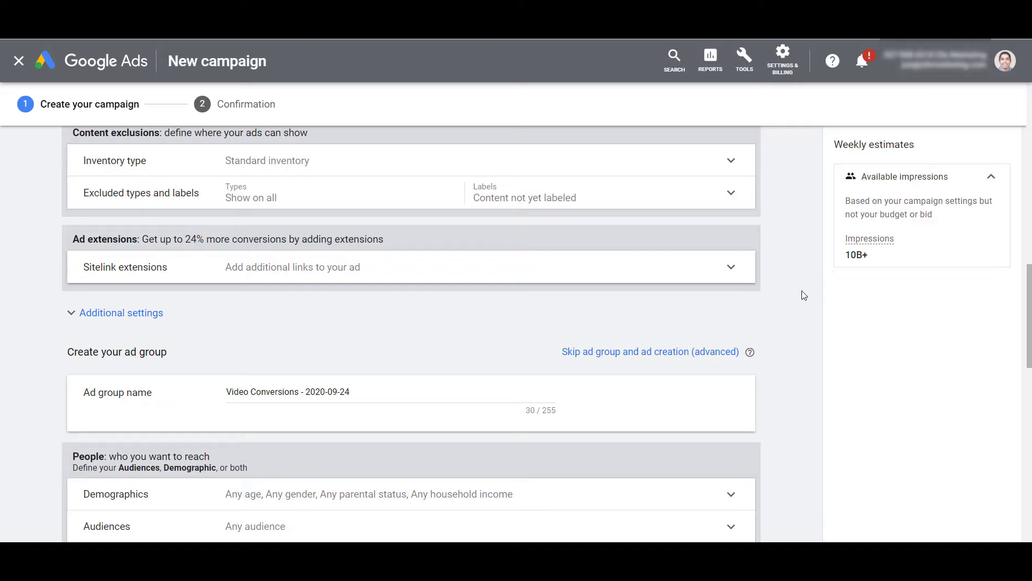
pyautogui.click(718, 276)
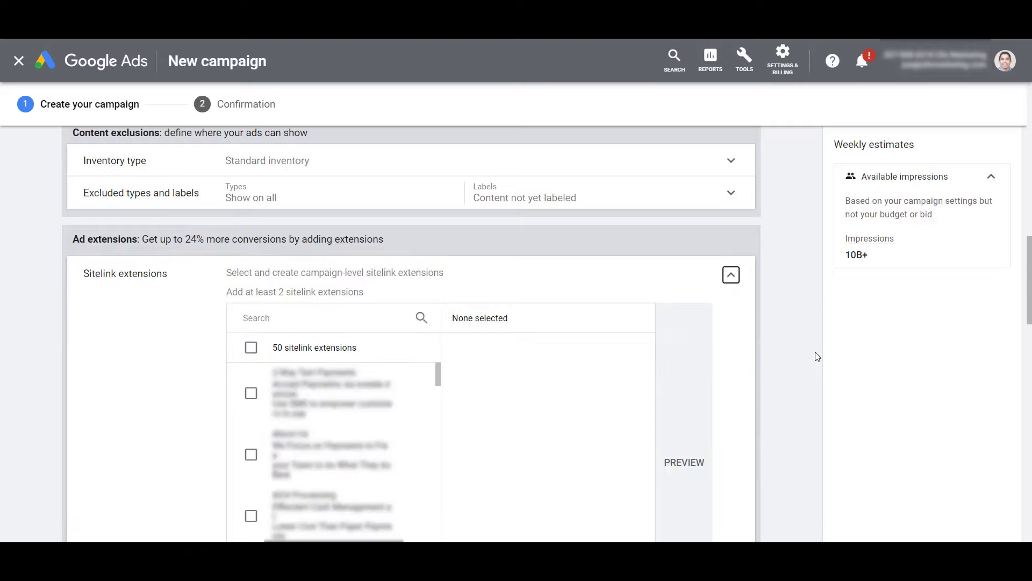
pyautogui.scroll(-1, 814, 356)
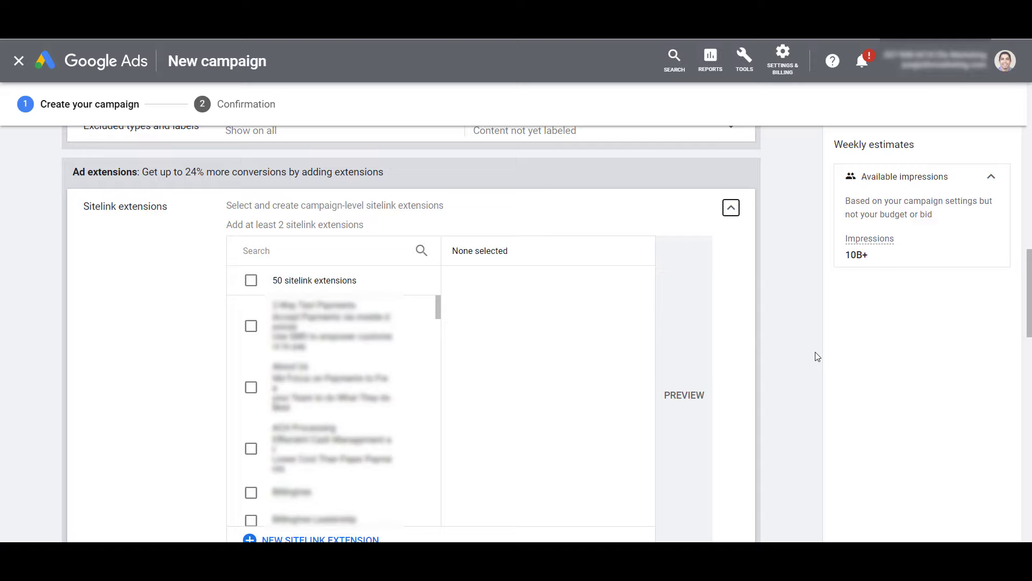
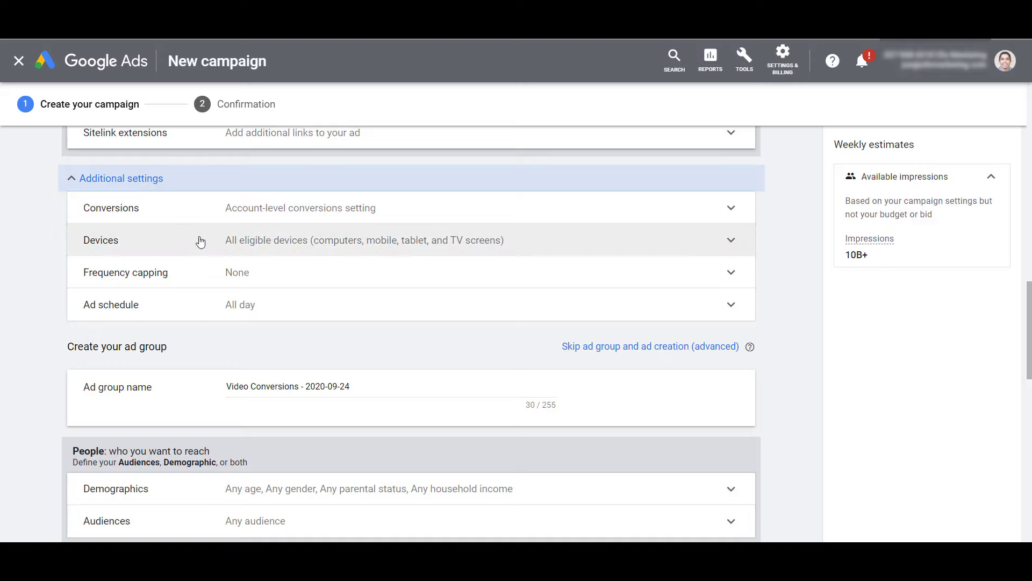
# Set specific device targeting for the campaign and exclude TV screens.
pyautogui.click(198, 240)
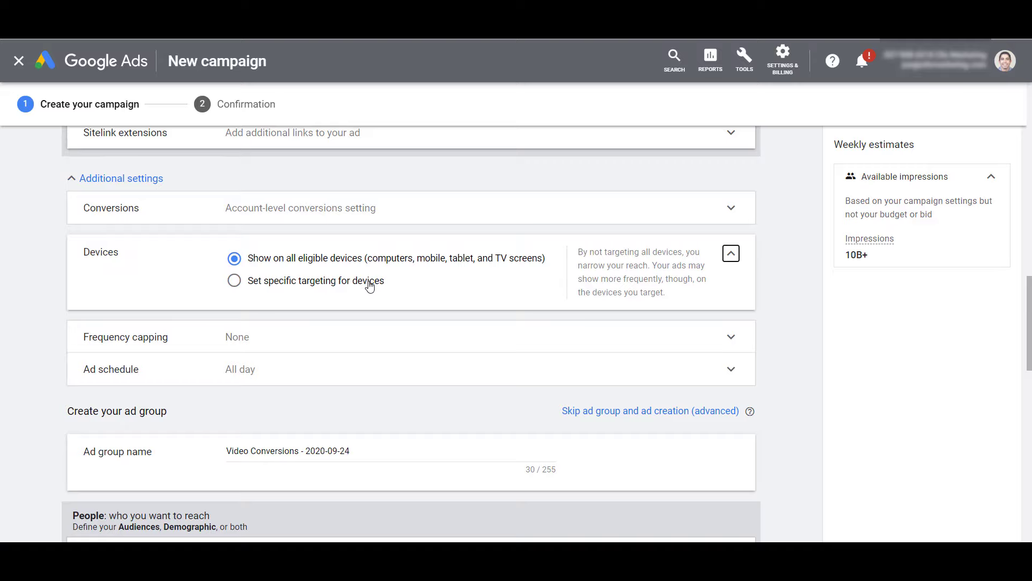
pyautogui.click(370, 282)
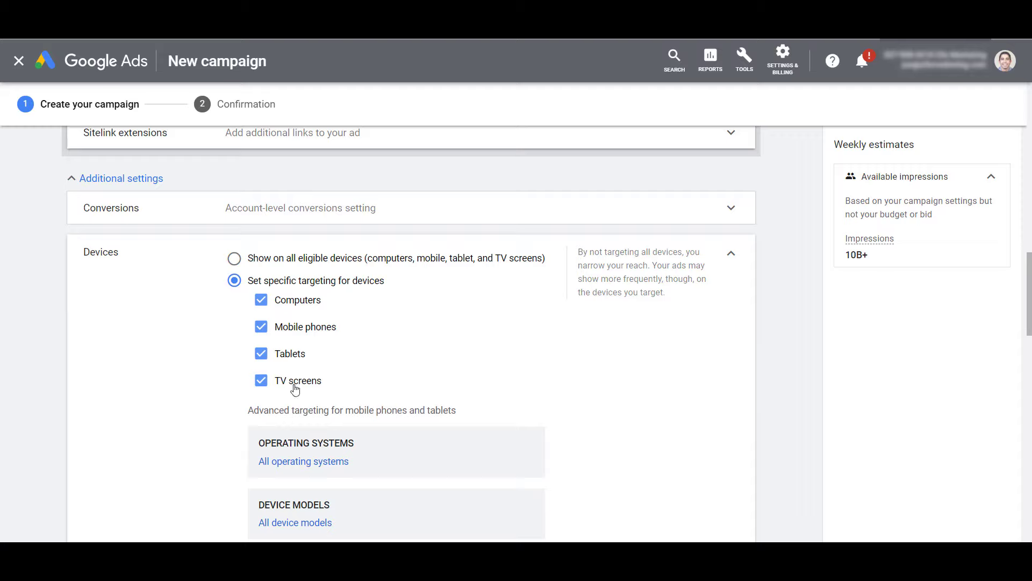
pyautogui.click(295, 383)
pyautogui.click(731, 253)
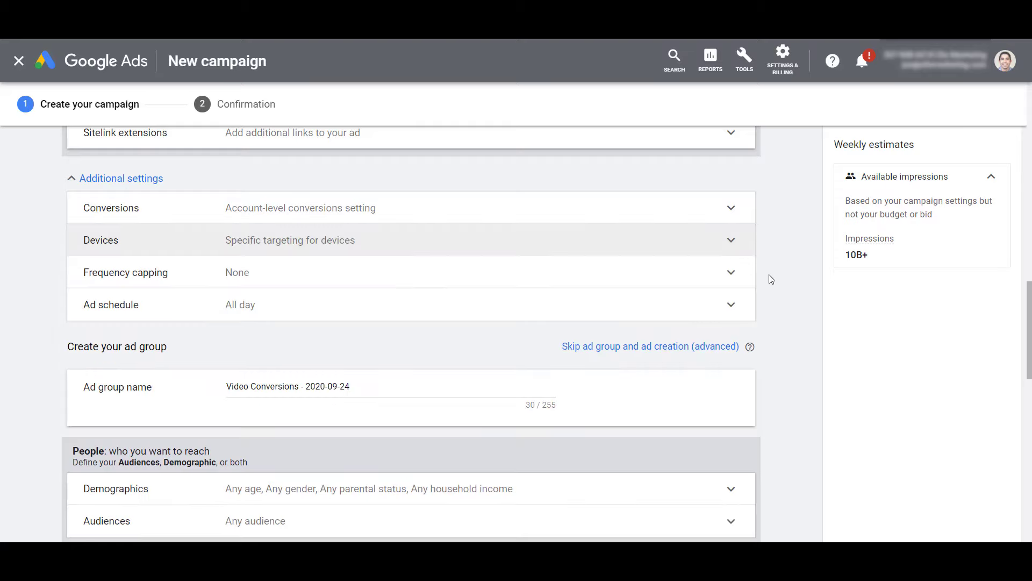
# Use the "YouTube Ads Placement Targeting" video for the ad and set its final and display URLs to paidmediapros.com.
pyautogui.scroll(-3, 771, 279)
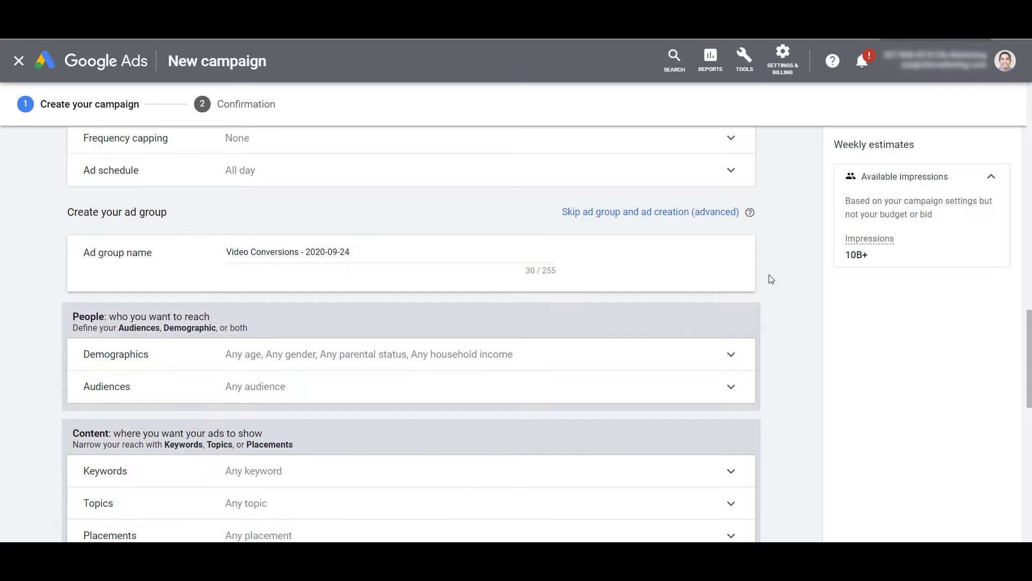
pyautogui.scroll(-1, 771, 279)
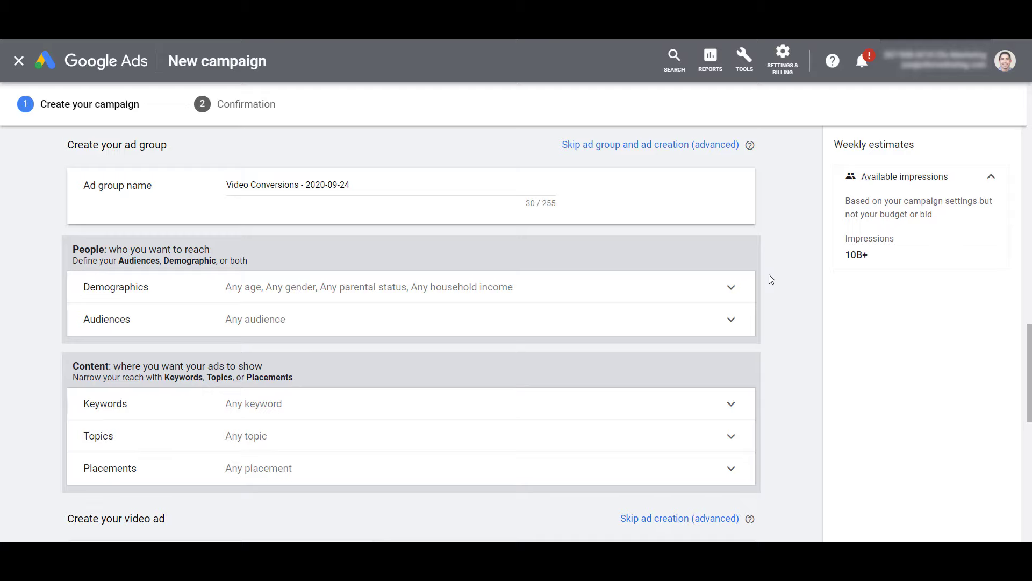
pyautogui.scroll(-5, 791, 327)
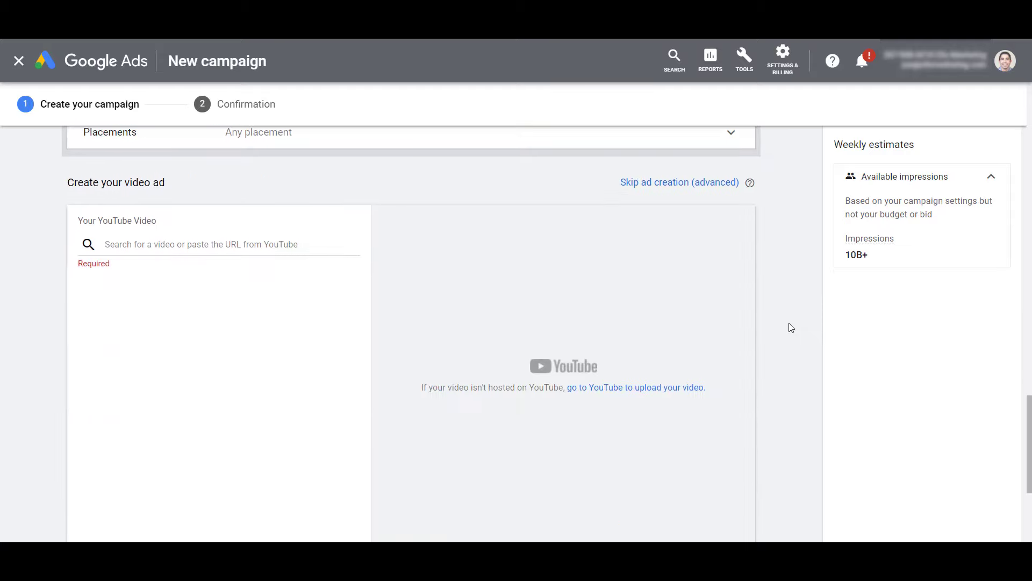
pyautogui.scroll(-1, 791, 327)
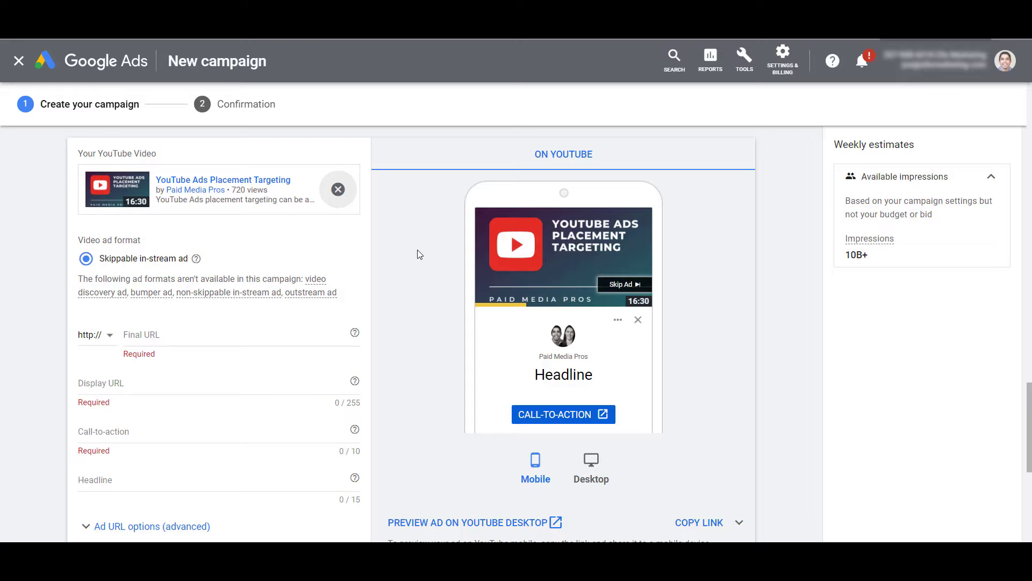
pyautogui.click(269, 334)
pyautogui.write('p')
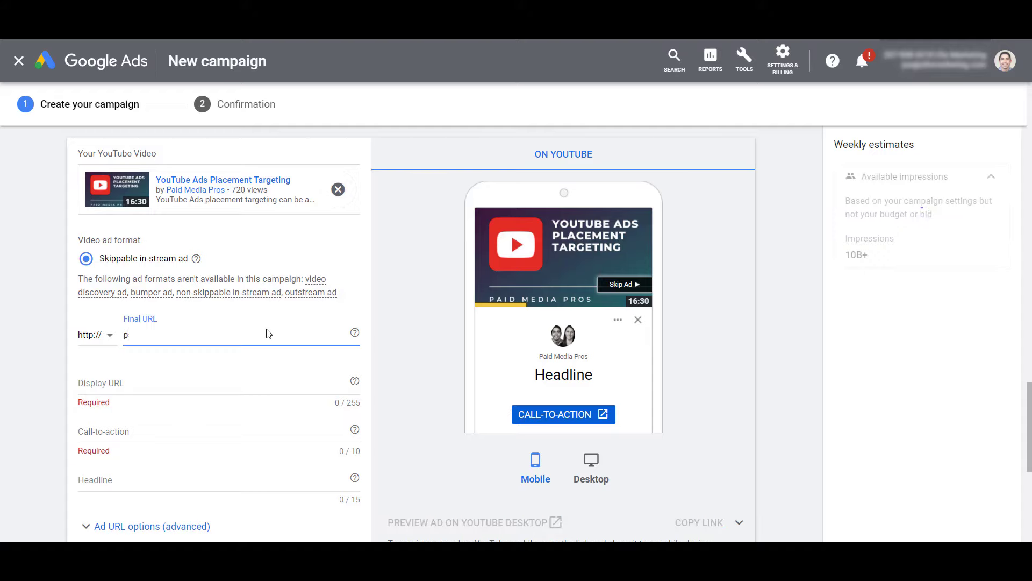
pyautogui.write('aidmediapros.com')
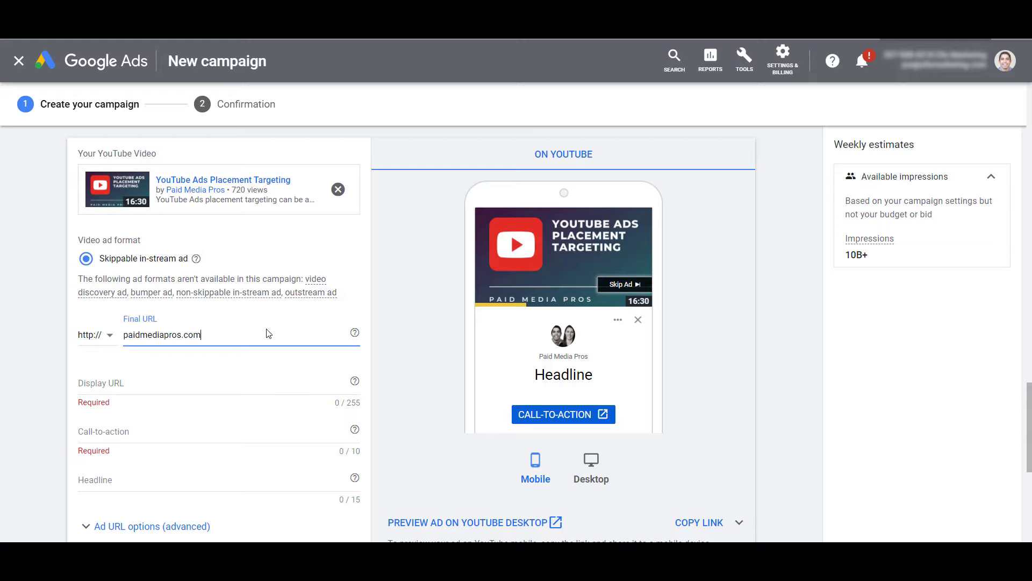
pyautogui.click(246, 383)
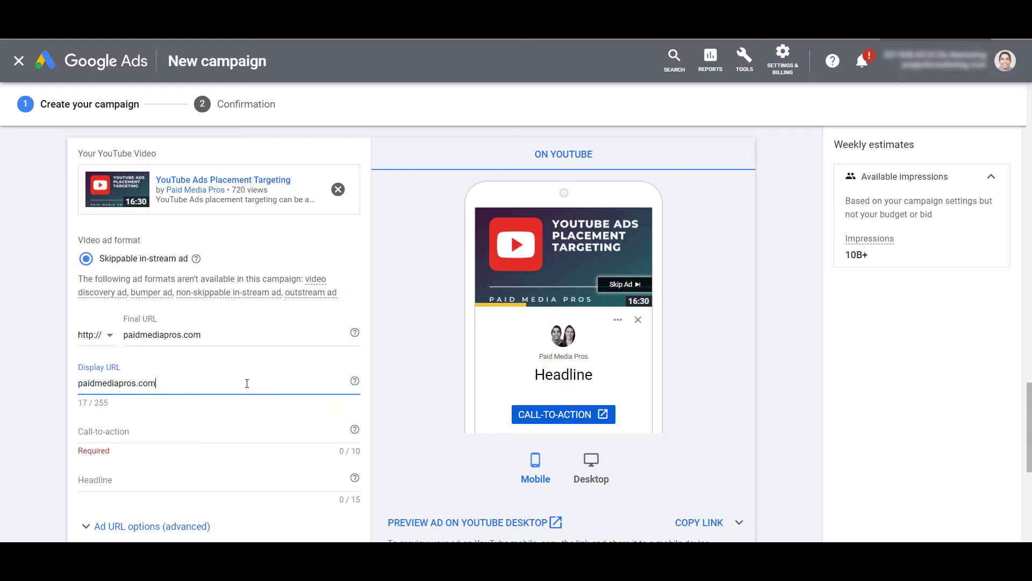
# Set the video ad's call-to-action to "Watch More" and its headline to "Free PPC Videos".
pyautogui.click(235, 436)
pyautogui.write('Wat')
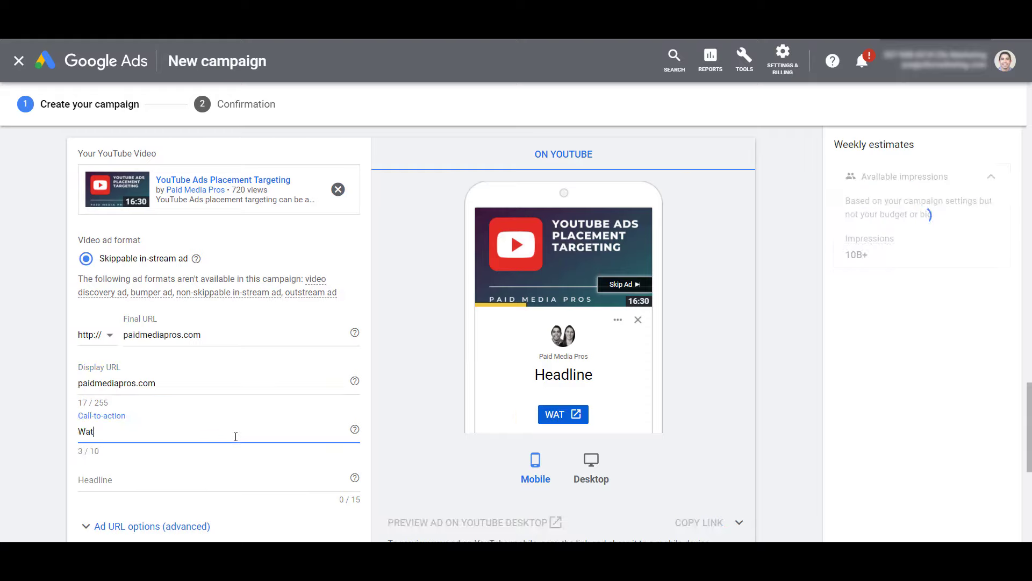
pyautogui.write('ch More')
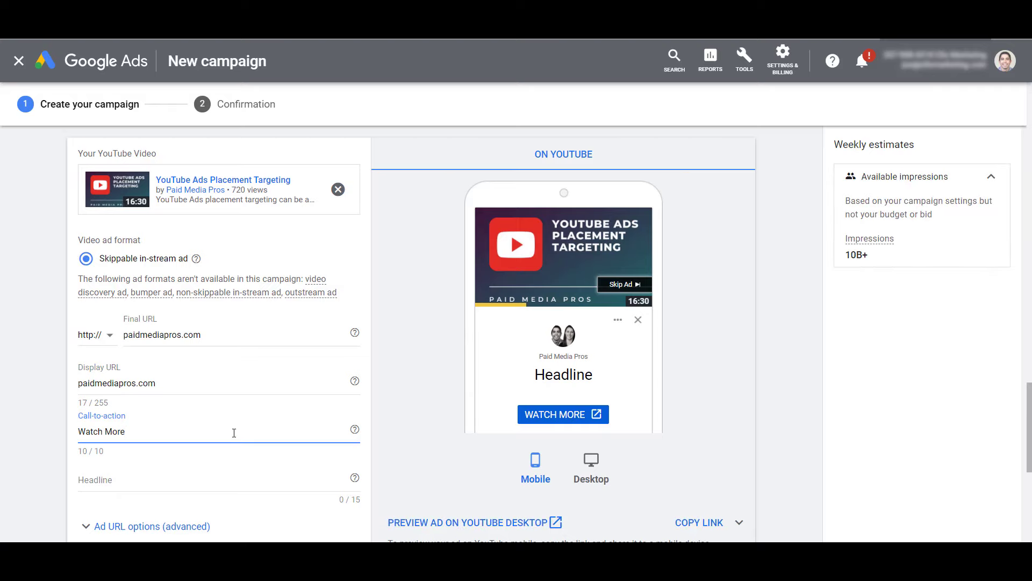
pyautogui.scroll(-3, 231, 430)
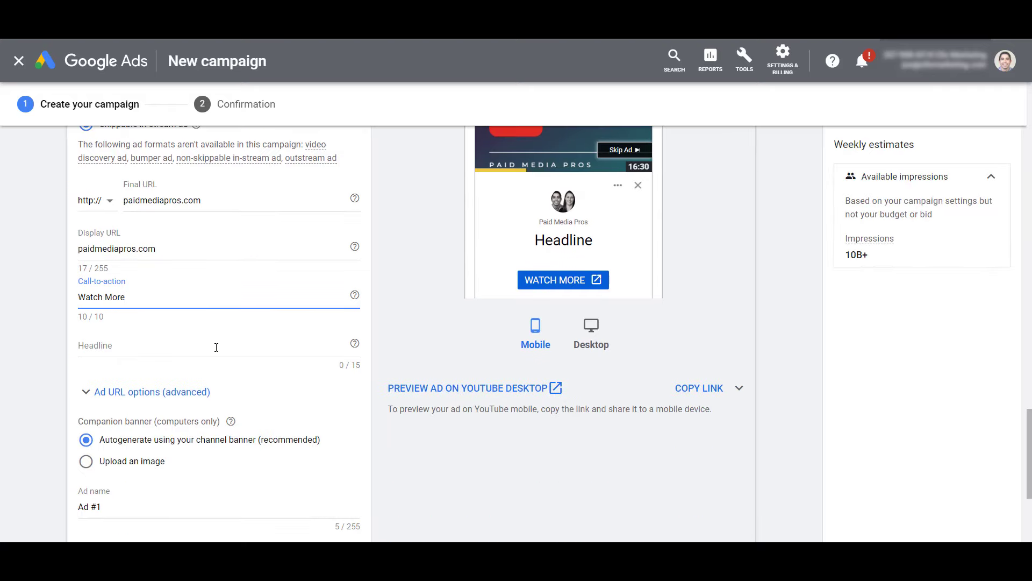
pyautogui.click(216, 347)
pyautogui.write('Free PPC Videos')
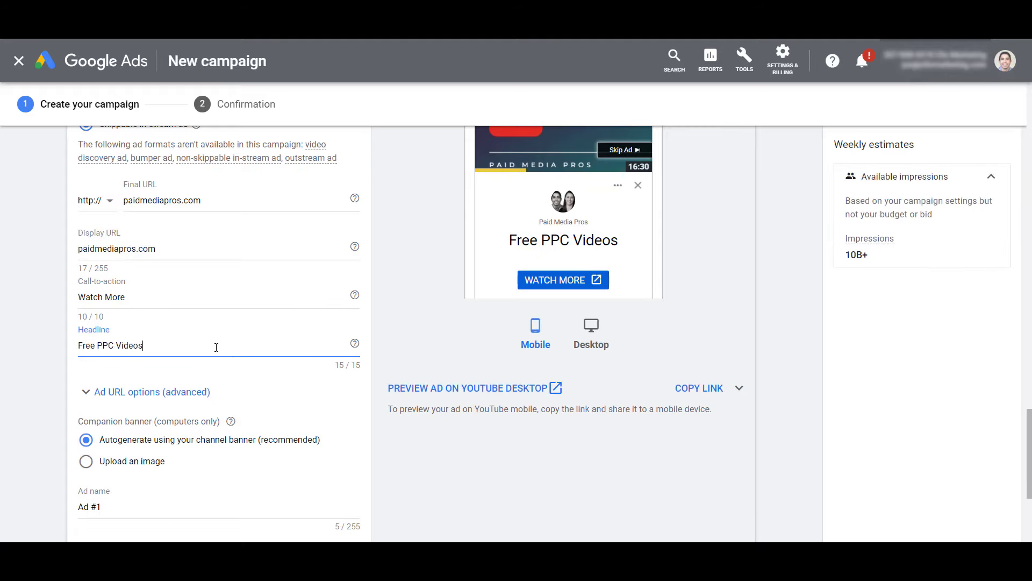
# Preview the ad on desktop and replace the autogenerated companion banner with an uploaded Paid Media Pros image.
pyautogui.scroll(1, 627, 411)
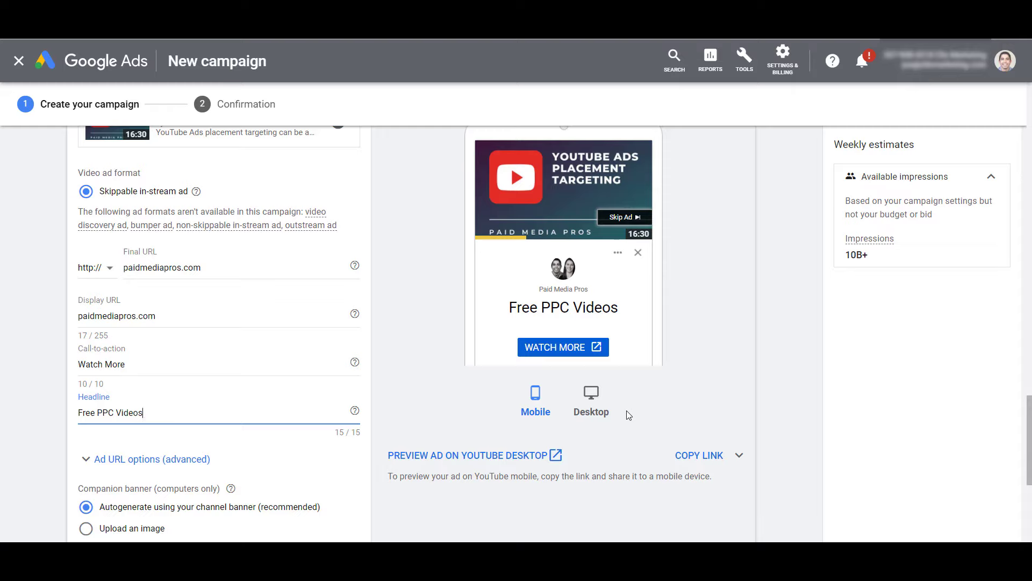
pyautogui.click(593, 403)
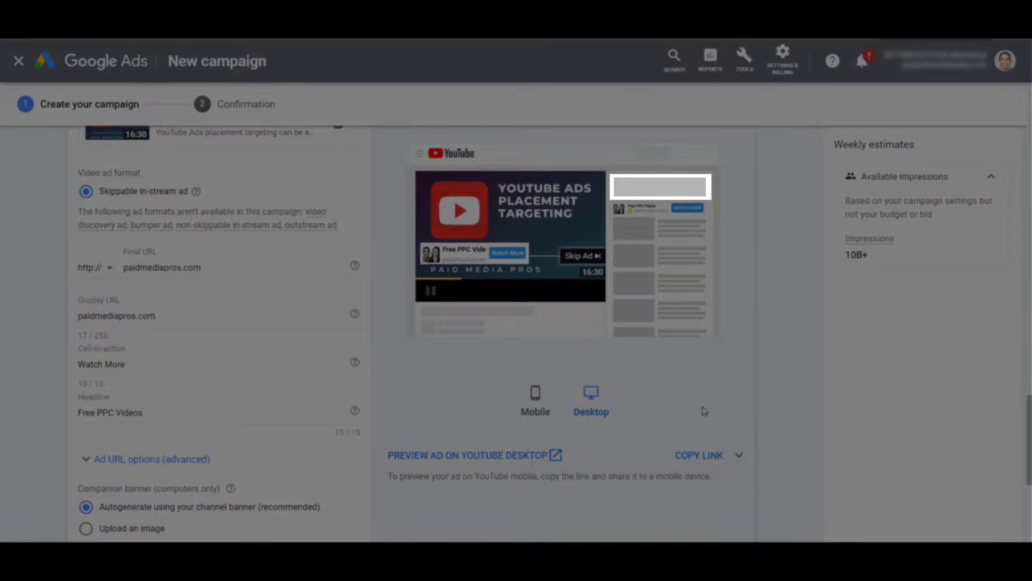
pyautogui.scroll(-4, 705, 412)
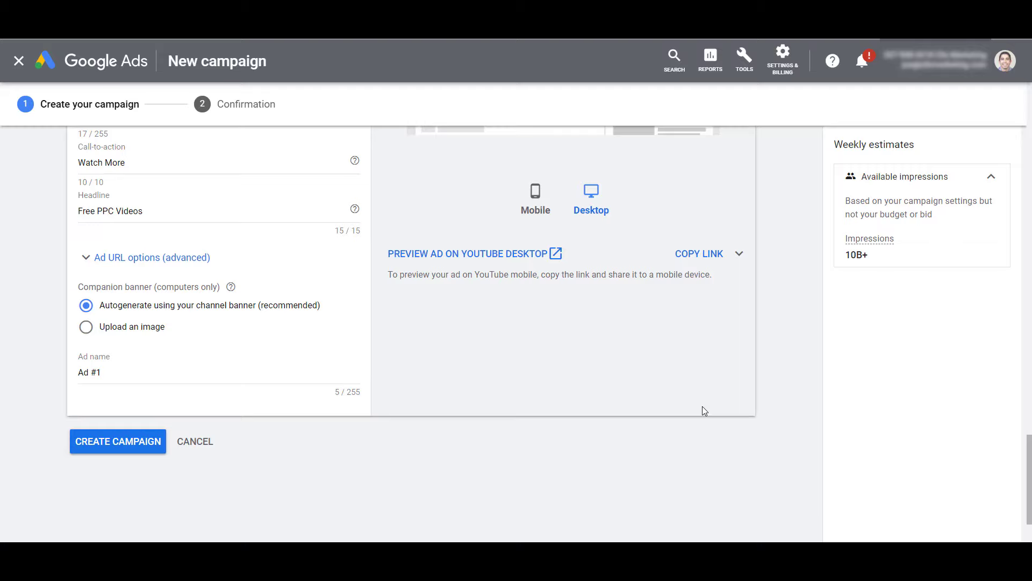
pyautogui.click(106, 329)
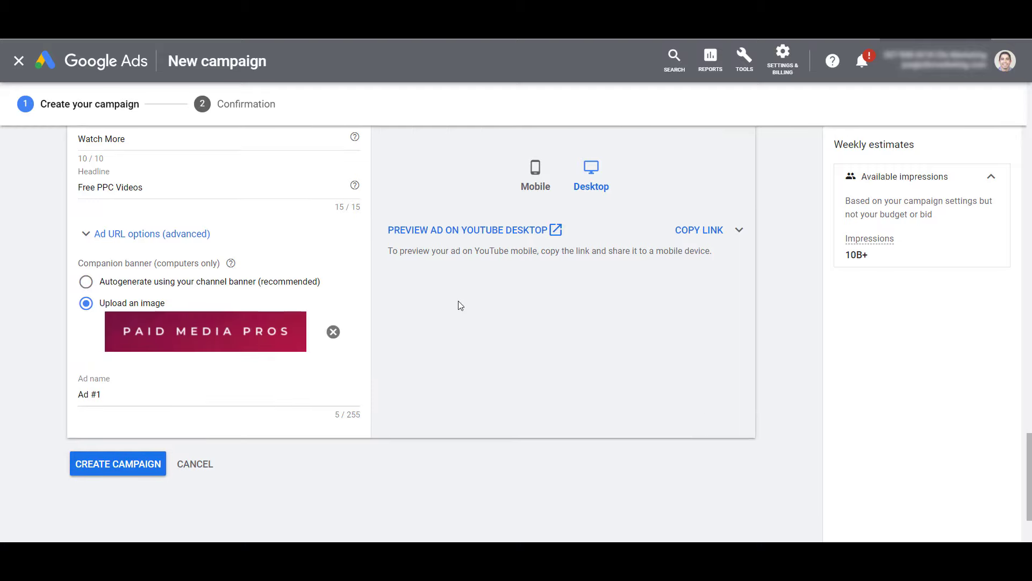
pyautogui.scroll(4, 465, 312)
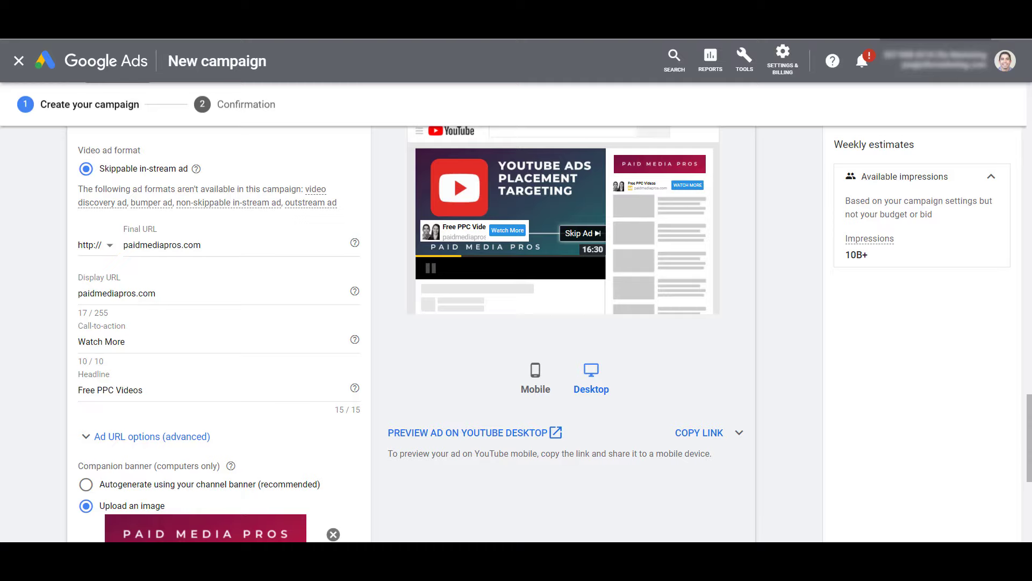
pyautogui.scroll(-5, 576, 392)
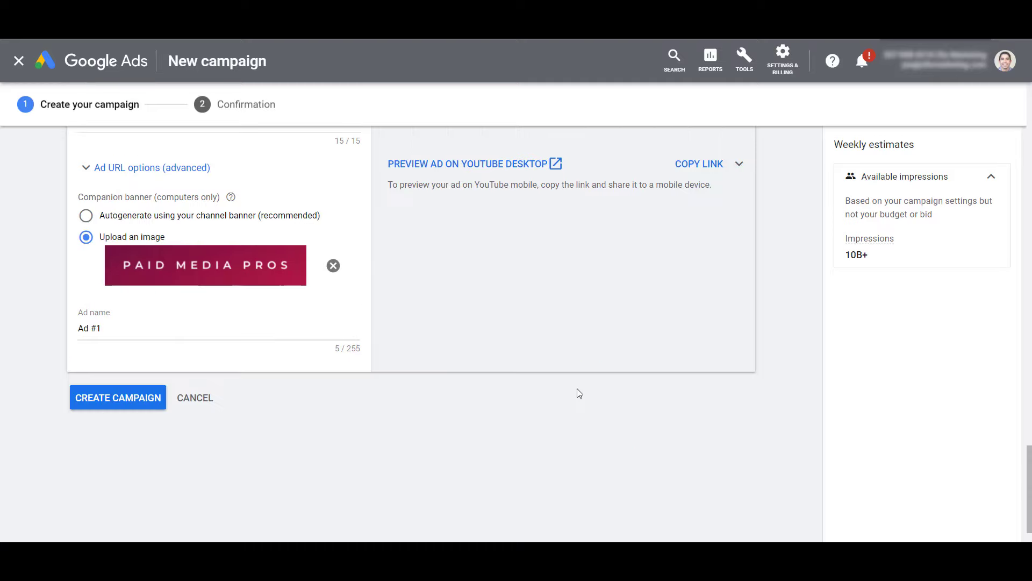